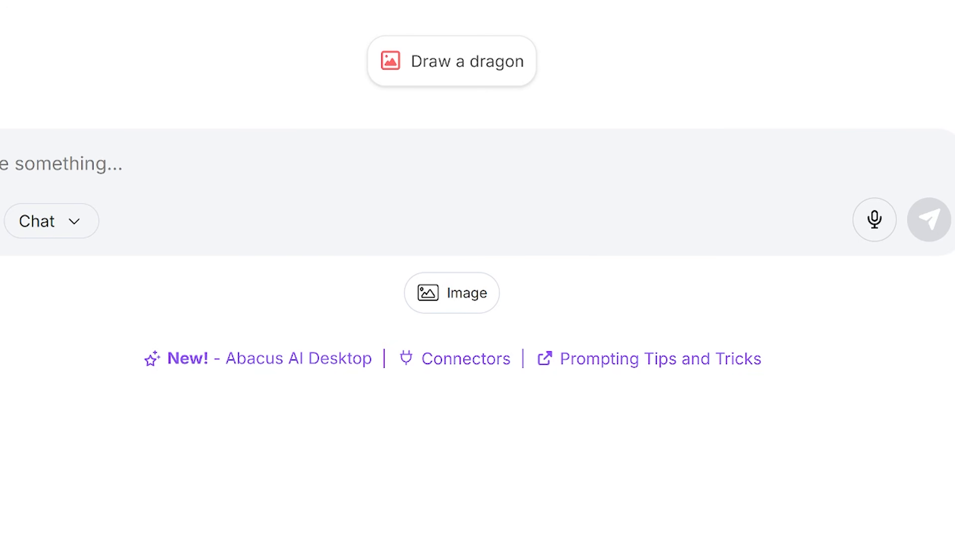
Step: Set up image generation in the new chat to produce 4 images at 4K resolution
click(472, 301)
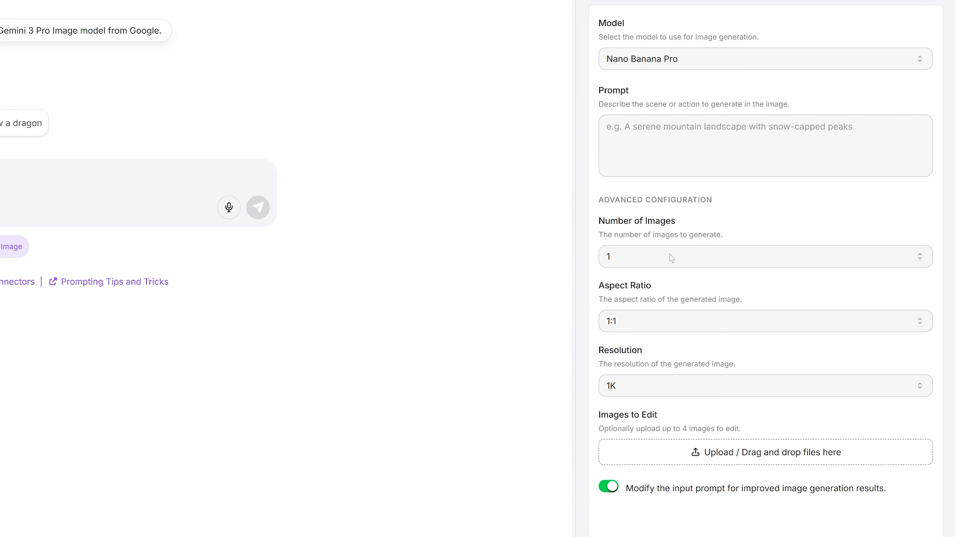
click(668, 260)
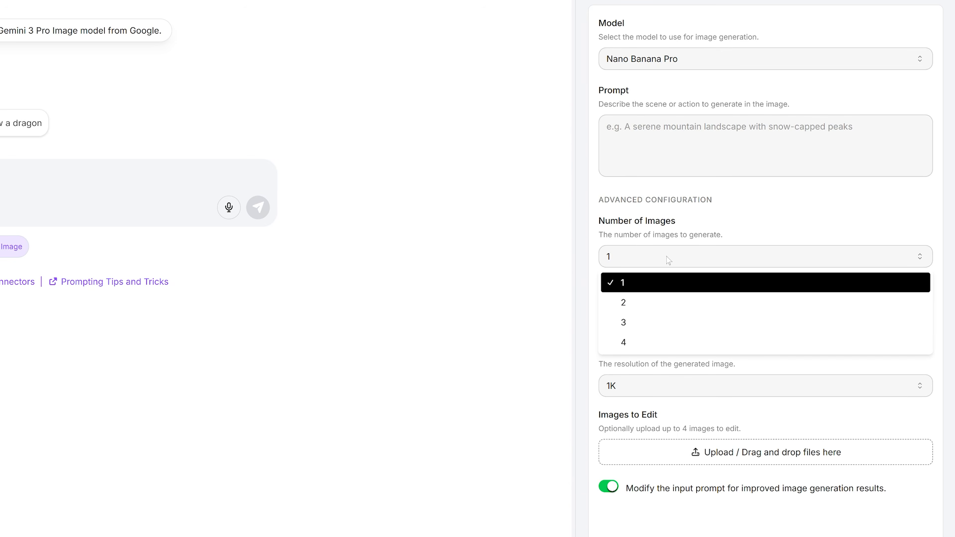
click(632, 341)
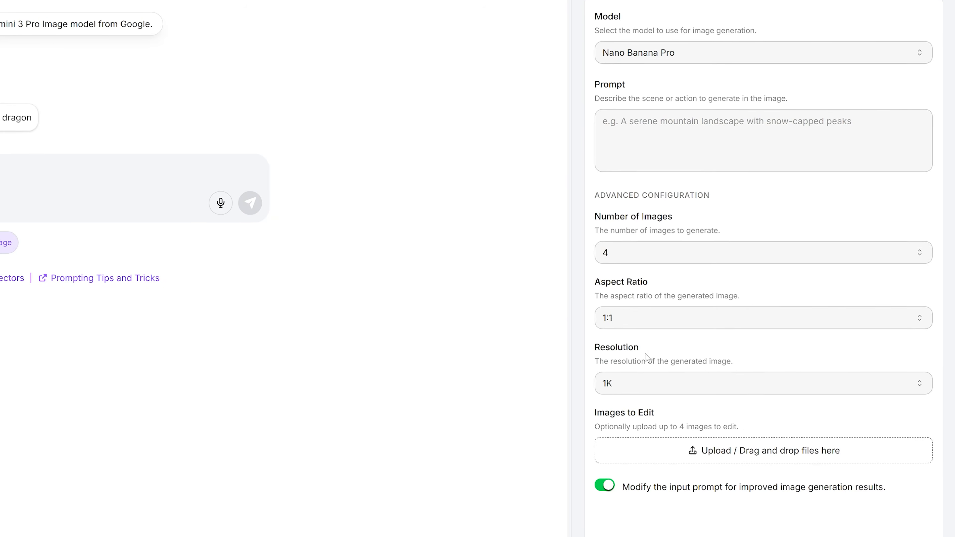
click(643, 383)
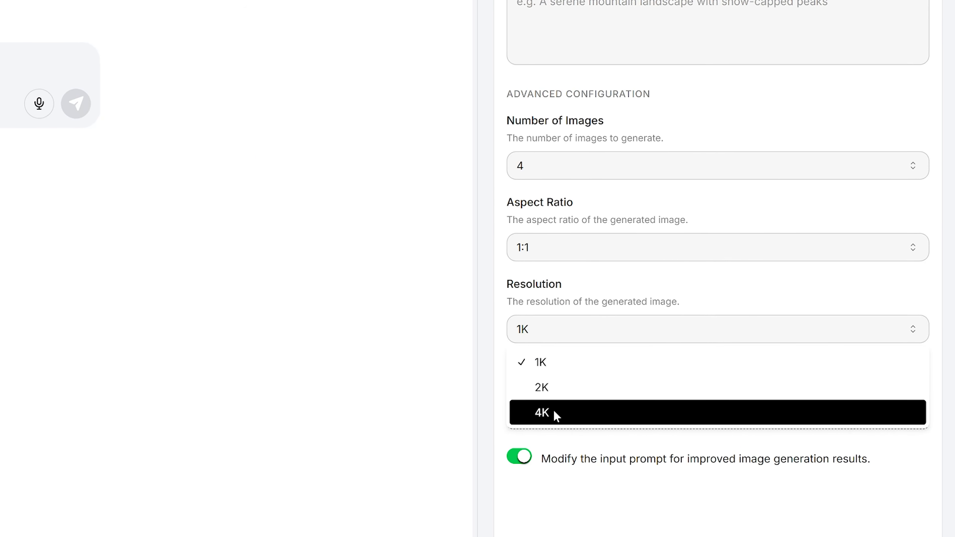
click(592, 431)
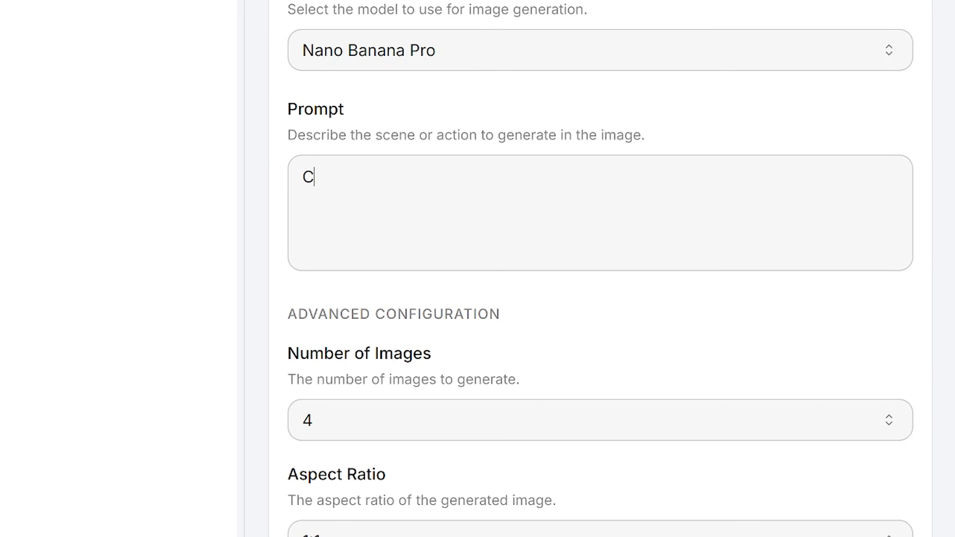
Step: Generate images from a prompt for a seamless brown brick wall texture, with automatic prompt modification turned off
text(reate a)
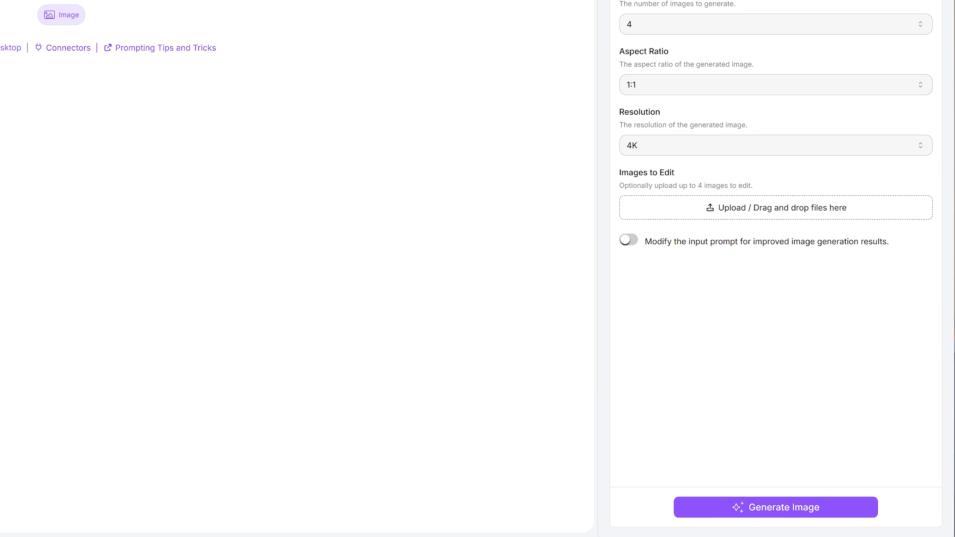
click(788, 508)
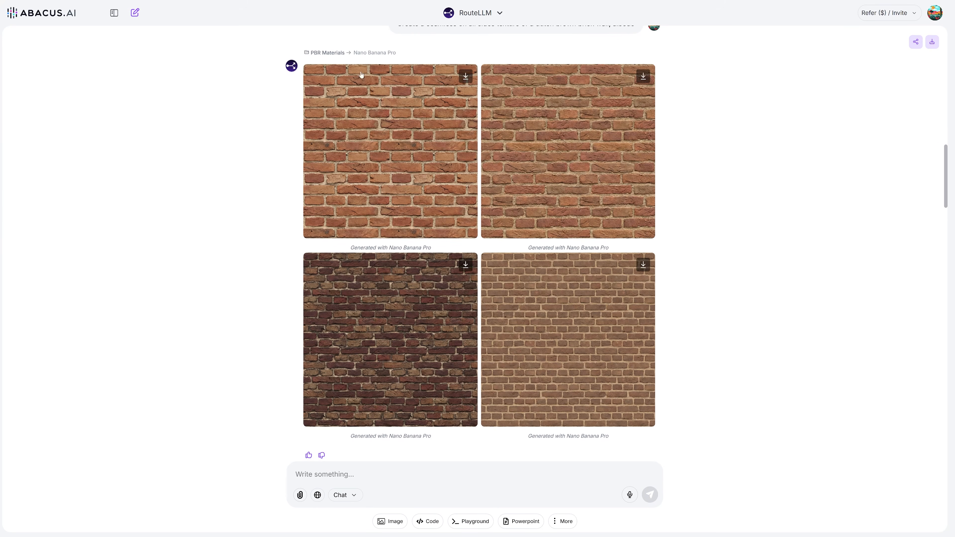
Step: View the first generated brick texture at full size to inspect its quality
click(391, 136)
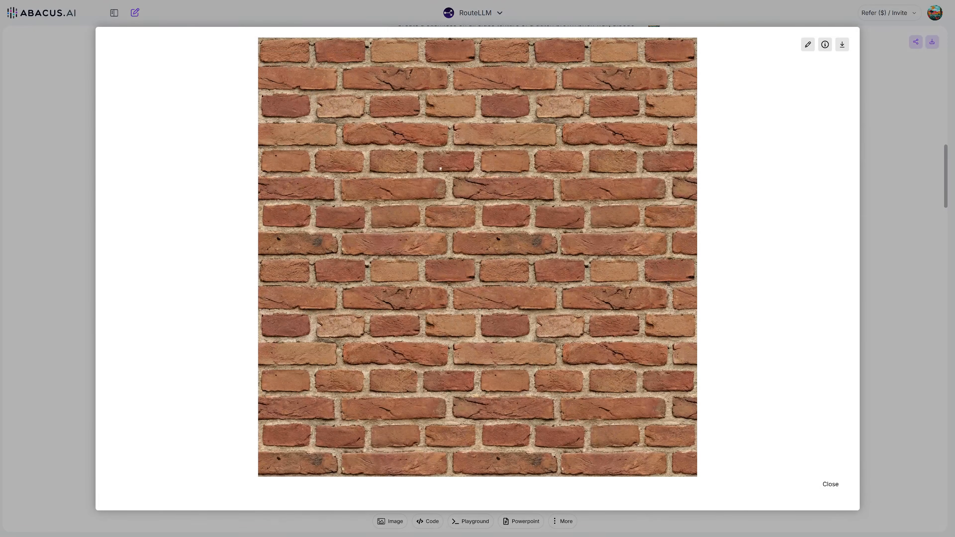
click(891, 195)
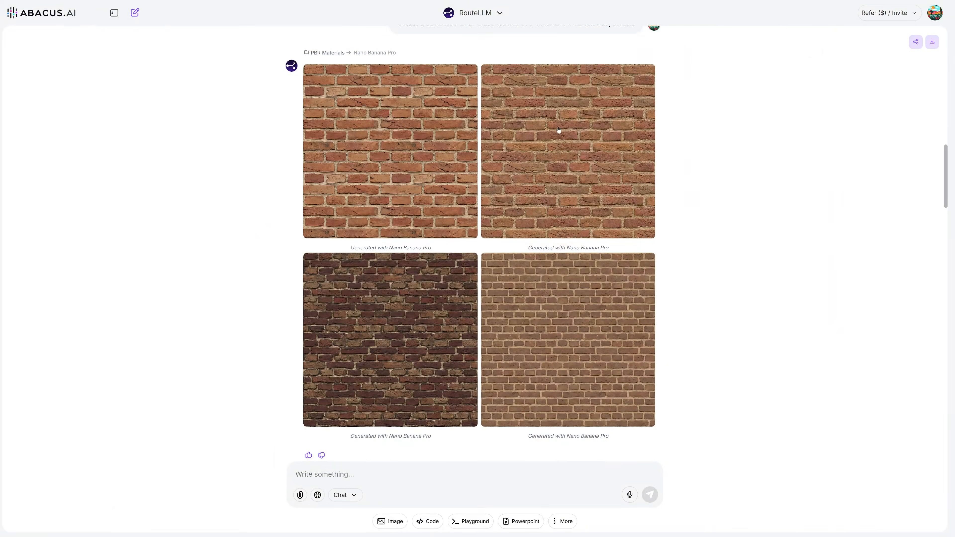
click(410, 131)
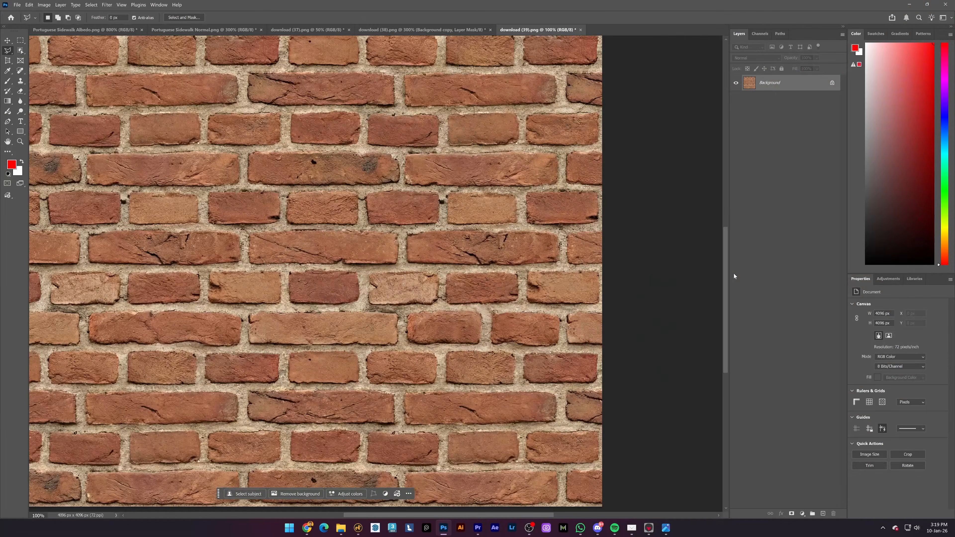
Step: Switch to Photoshop and turn on Pattern Preview for the brick texture in download (39).png
key(ctrl+minus)
key(ctrl+minus)
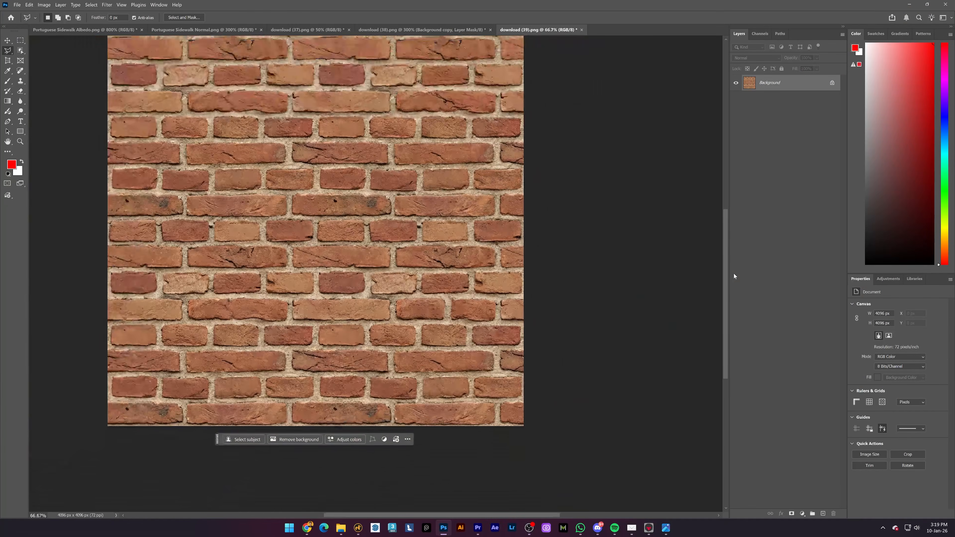
drag(503, 181, 563, 208)
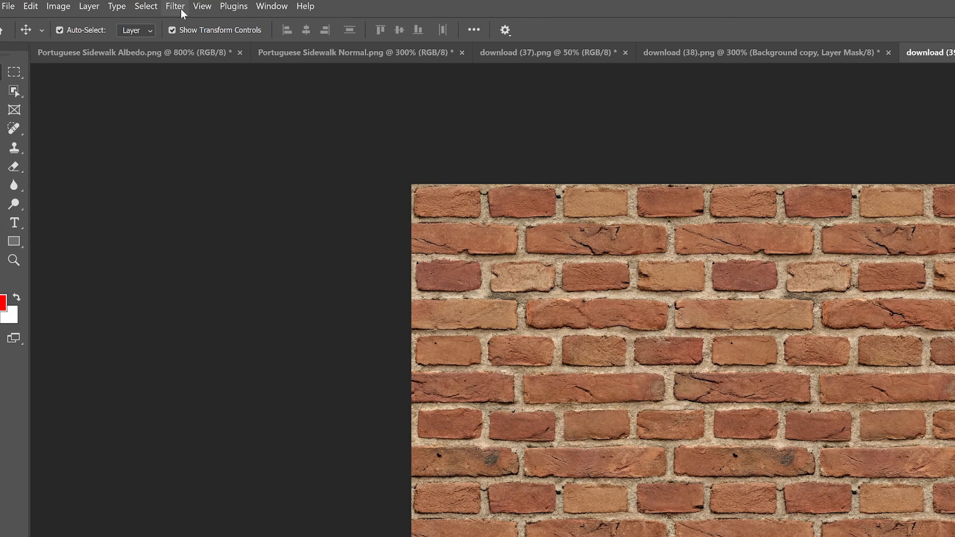
click(121, 5)
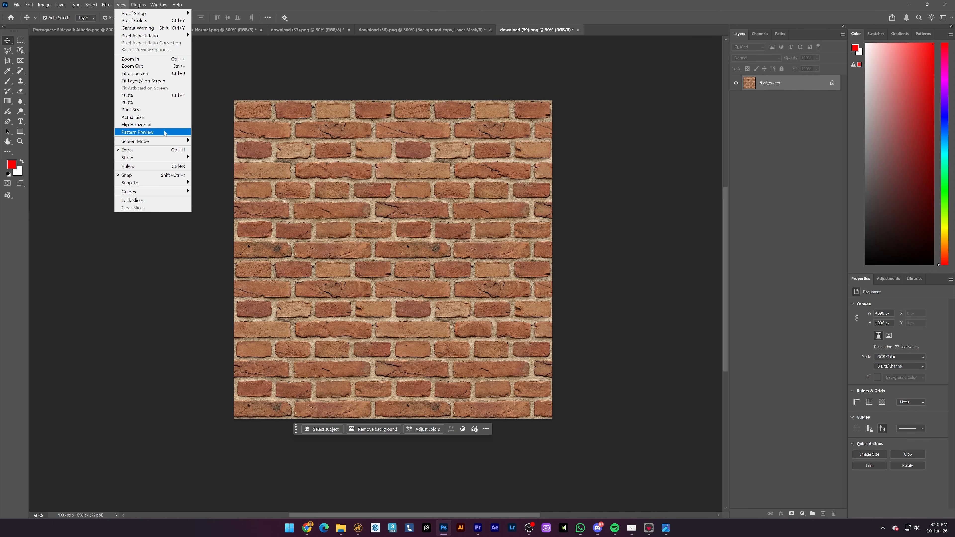
click(165, 132)
Step: Examine the tiled brick texture from a distance and close up along the tile borders for visible seams
key(ctrl+minus)
key(ctrl+minus)
key(ctrl+minus)
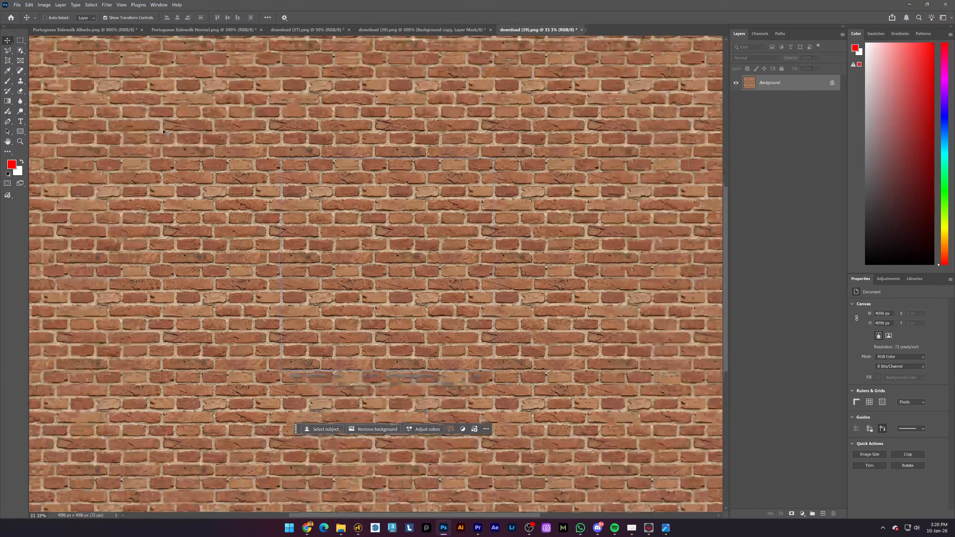
key(ctrl+minus)
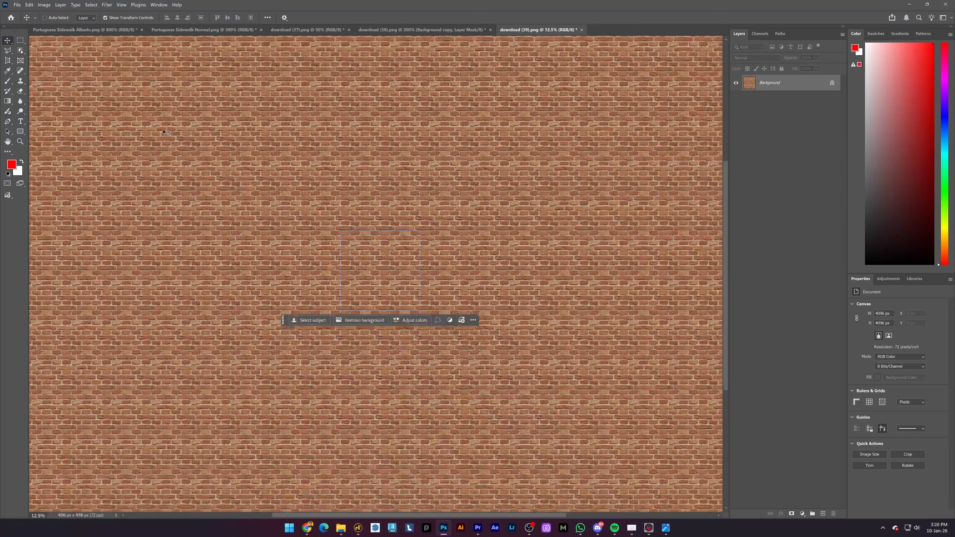
key(ctrl+plus)
key(ctrl+plus)
key(ctrl+plus)
key(ctrl+plus)
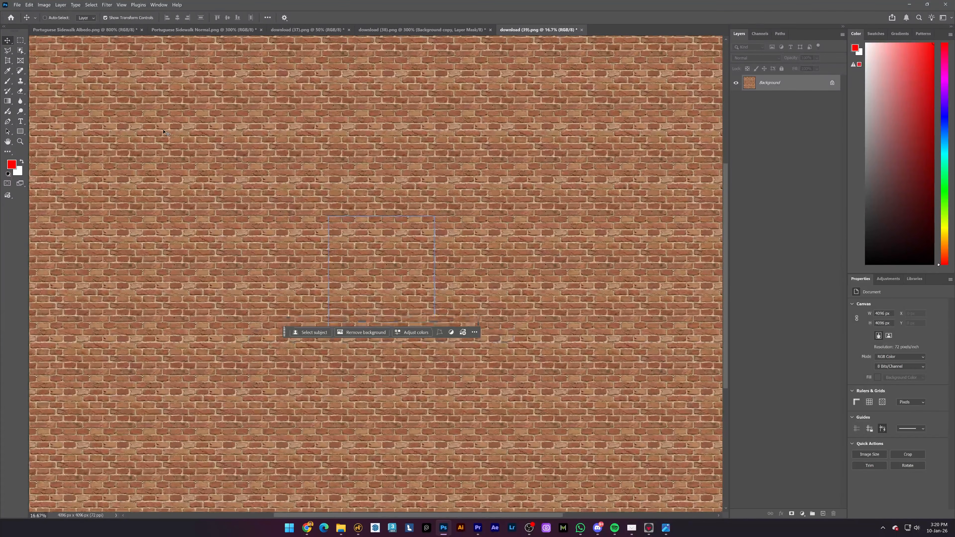
key(ctrl+plus)
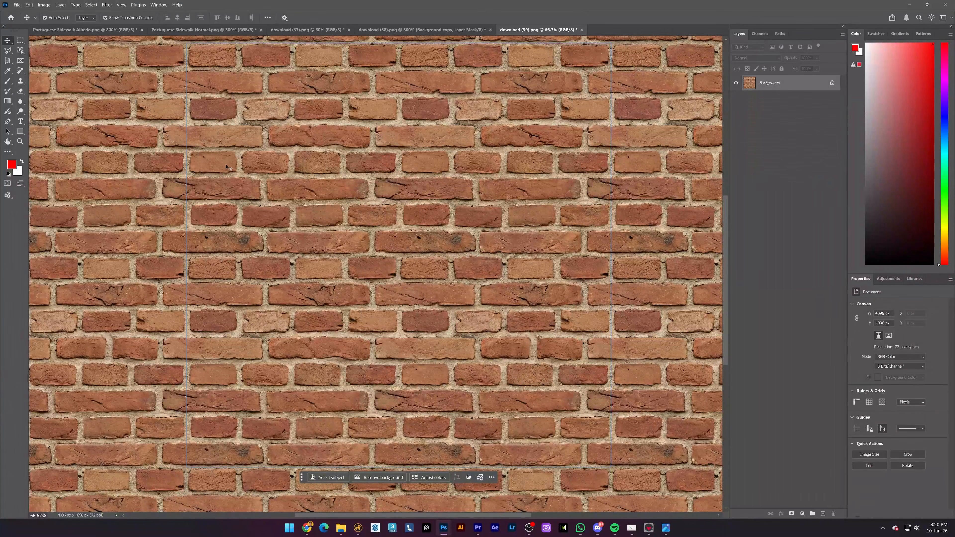
drag(280, 159, 278, 171)
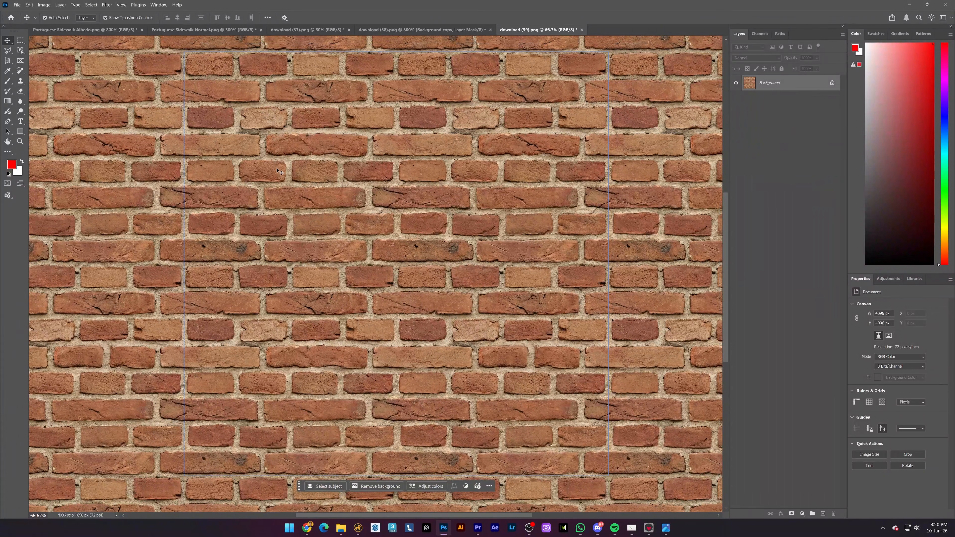
drag(586, 406, 497, 255)
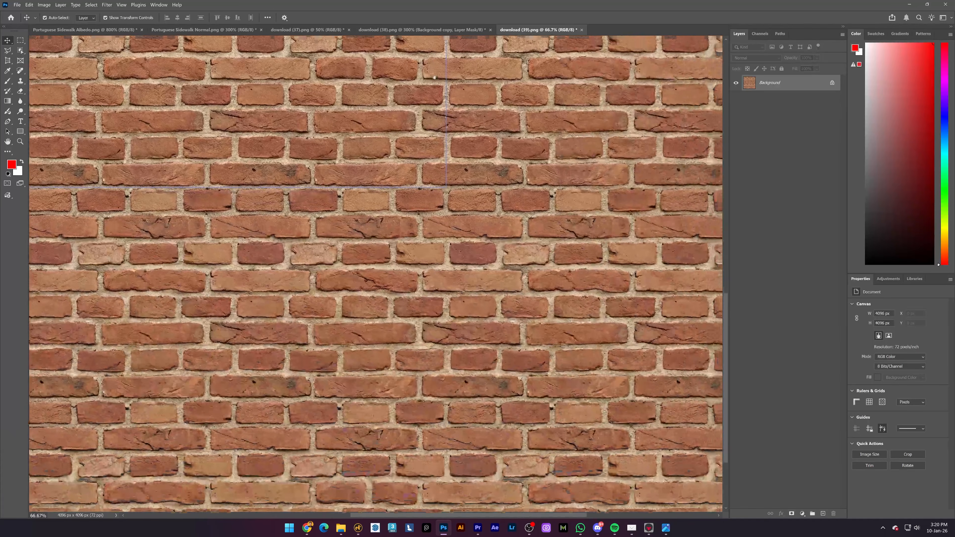
scroll(497, 254, up, 4)
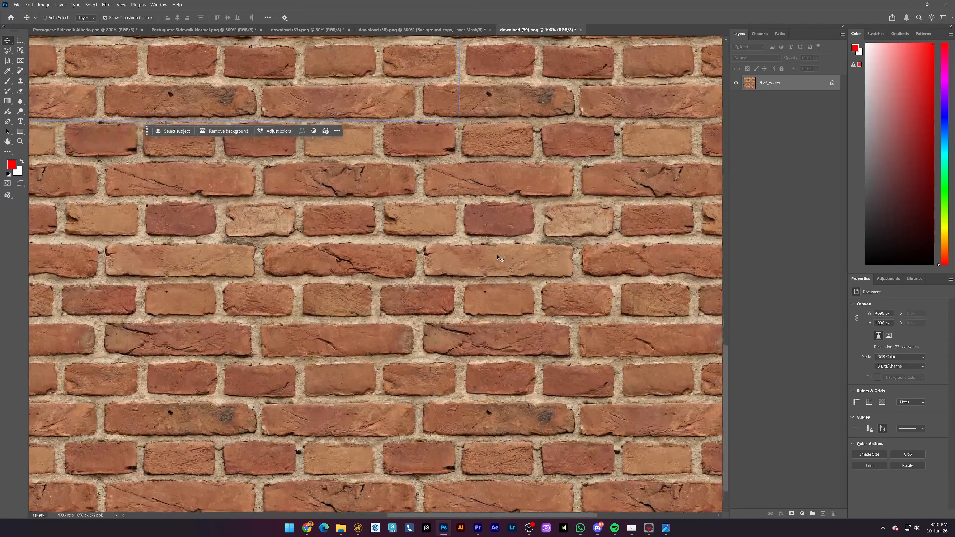
scroll(500, 259, right, 6)
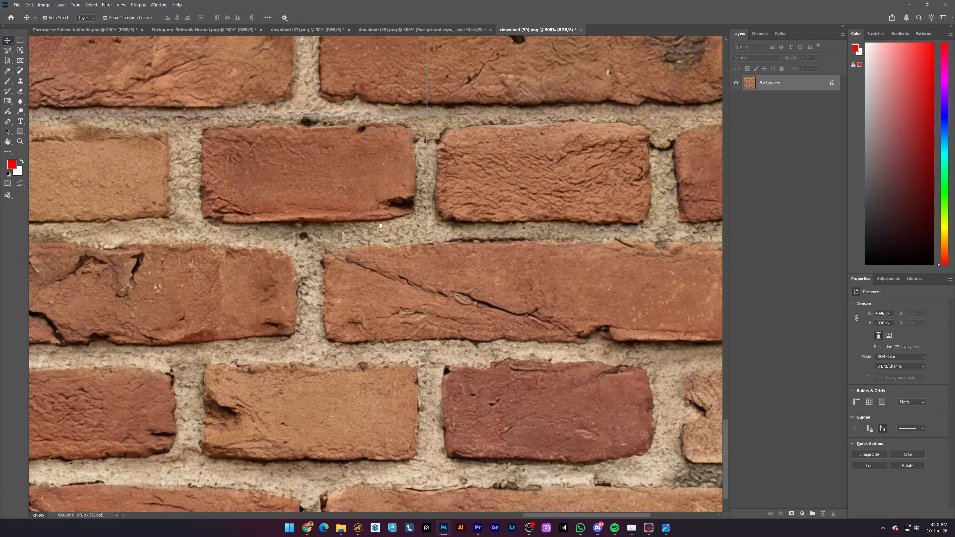
scroll(487, 258, up, 1)
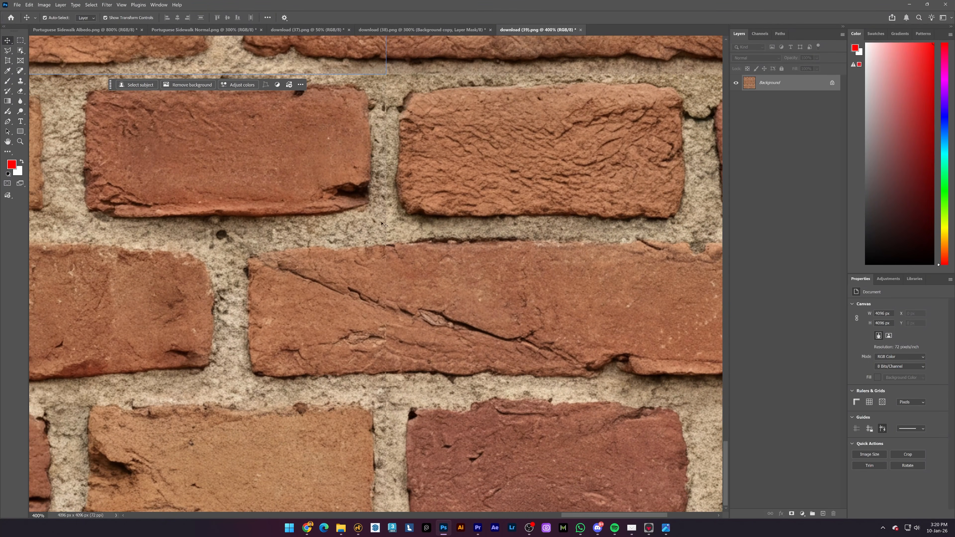
scroll(445, 256, up, 5)
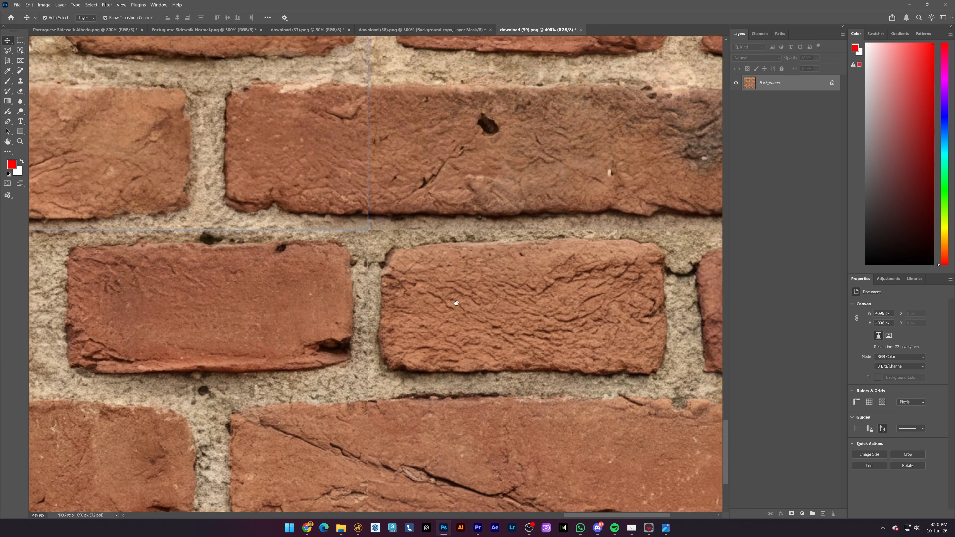
scroll(648, 249, right, 8)
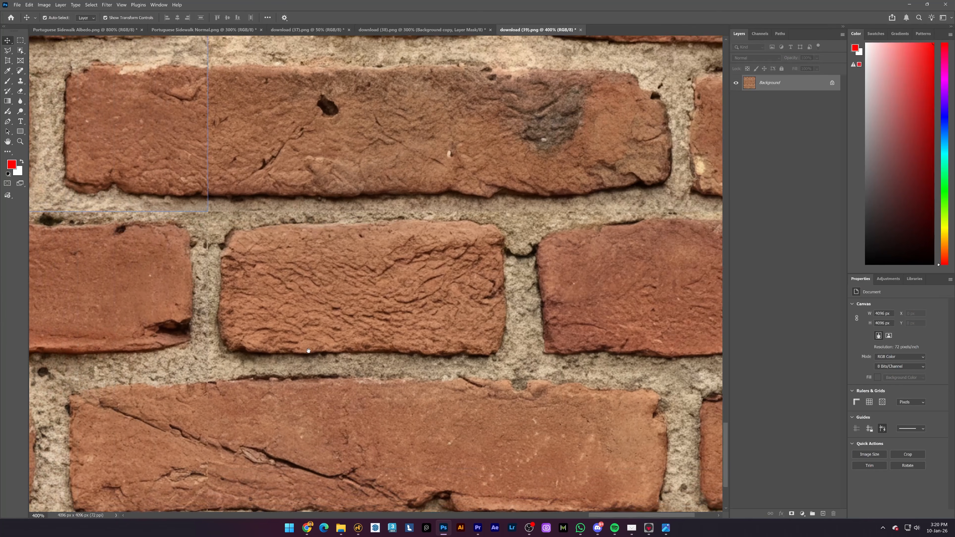
scroll(544, 476, left, 3)
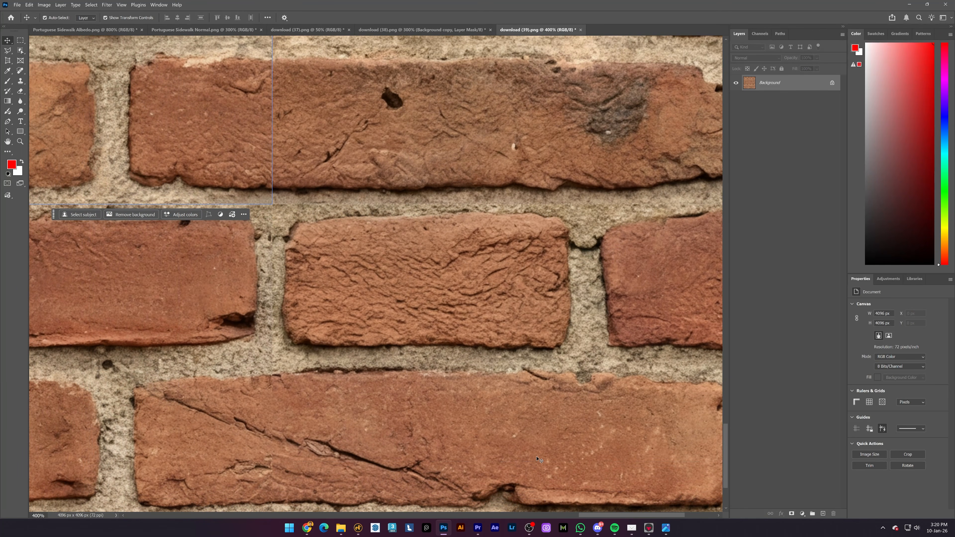
scroll(536, 460, down, 5)
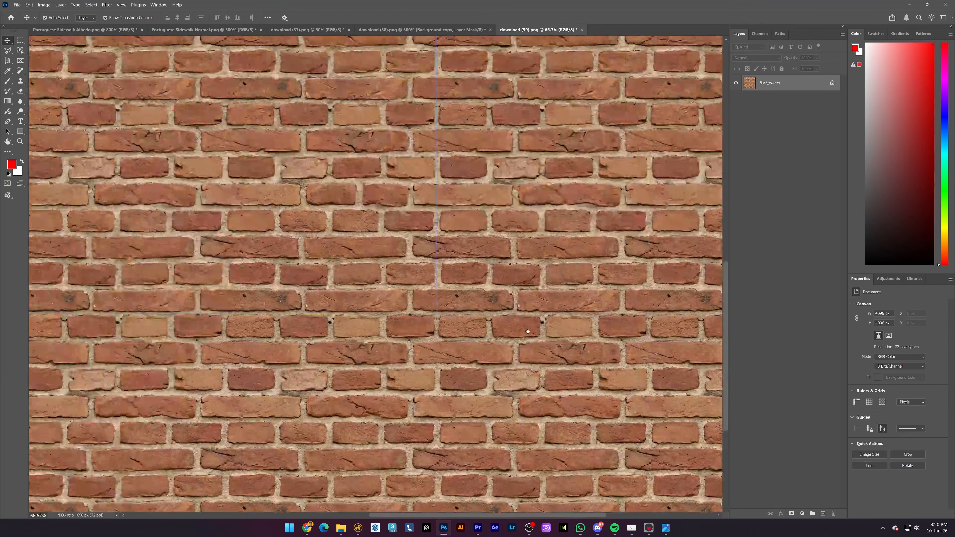
drag(528, 331, 476, 333)
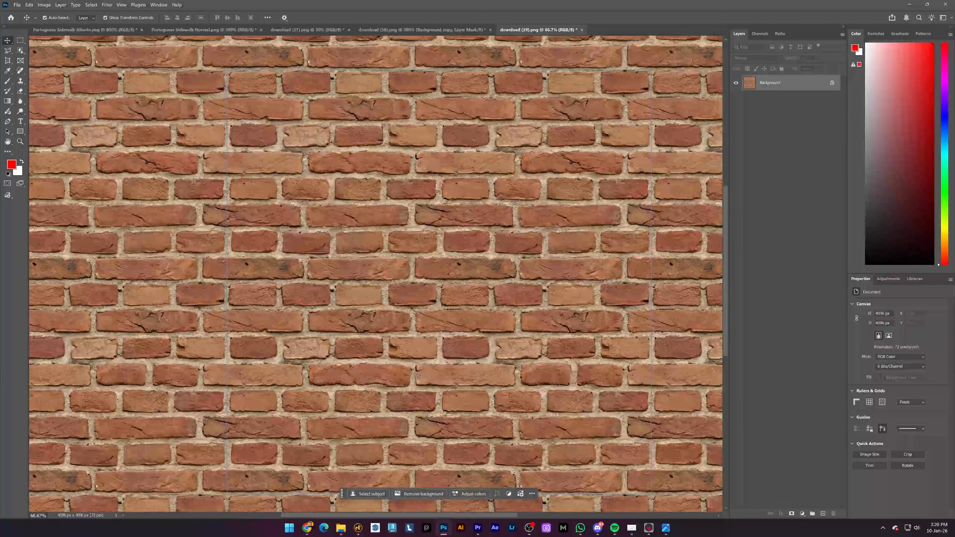
Step: Turn off Pattern Preview and duplicate the Background layer
click(121, 4)
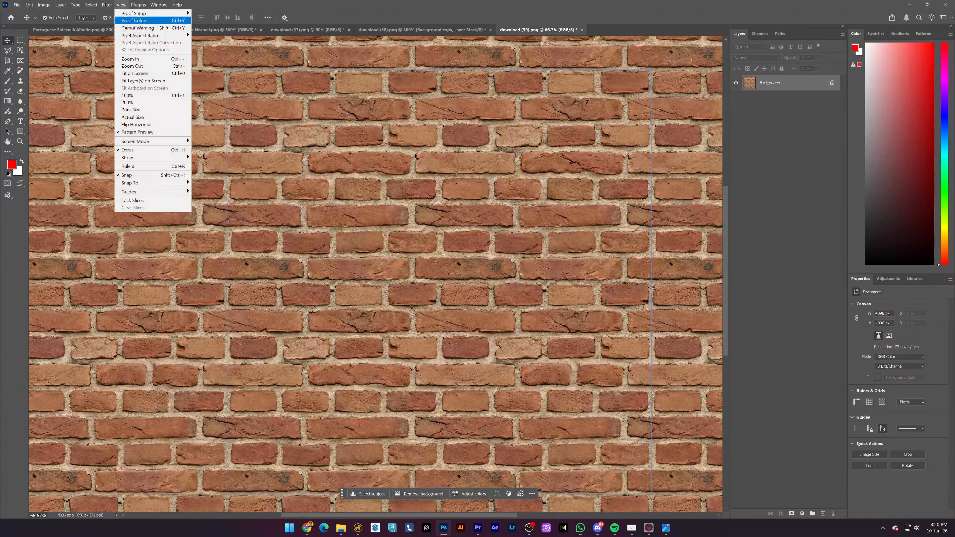
click(144, 133)
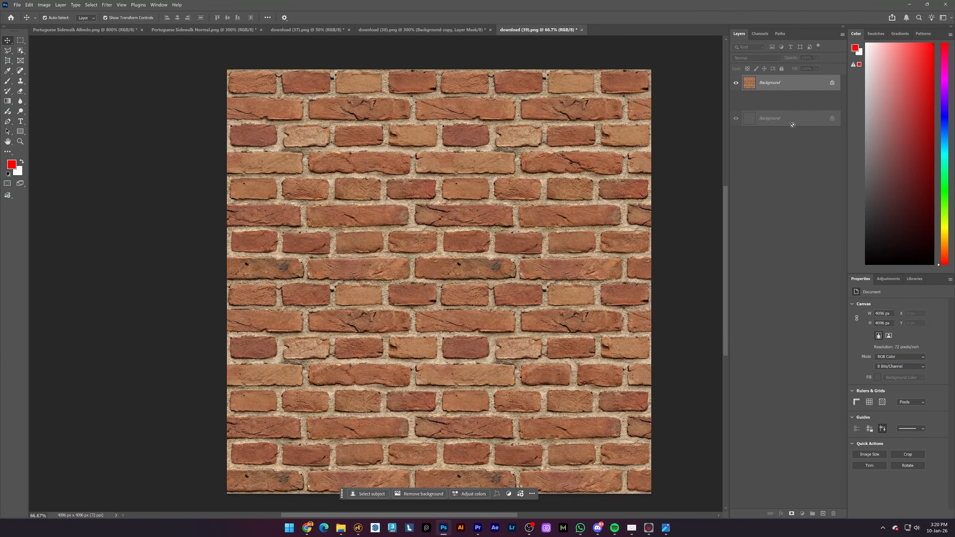
drag(824, 513, 826, 512)
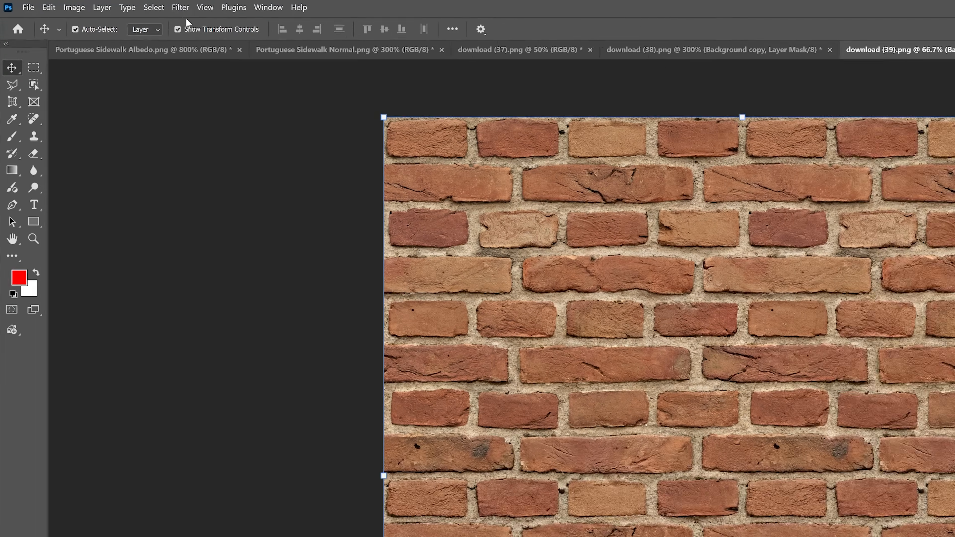
Step: Offset the Background copy layer by +2048 pixels horizontally and +2048 pixels vertically, with undefined areas set to Wrap Around
click(107, 5)
mouse_move(307, 338)
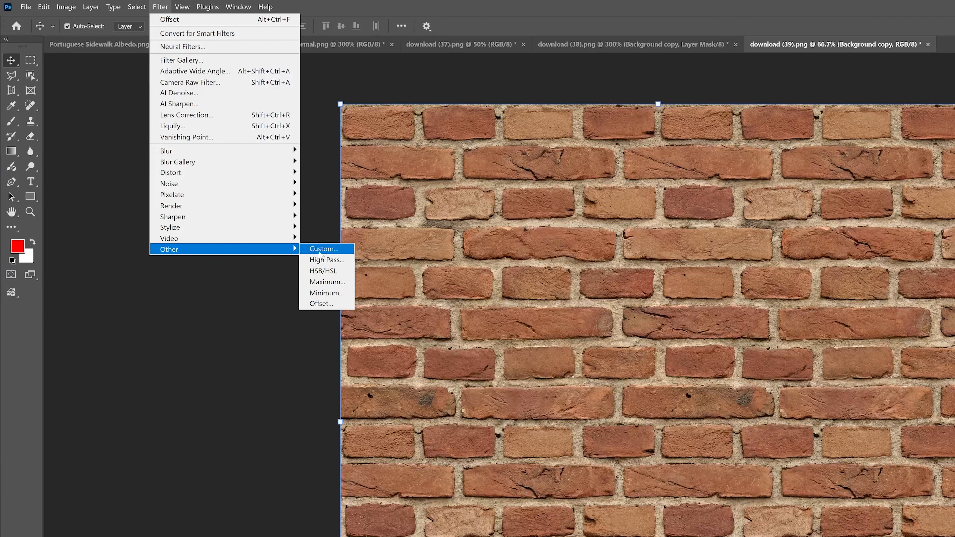
click(322, 303)
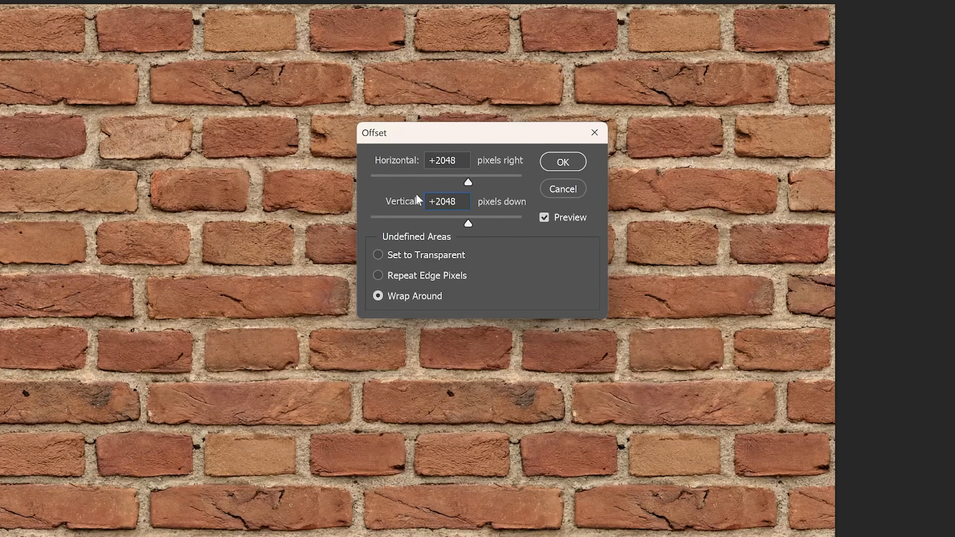
click(579, 160)
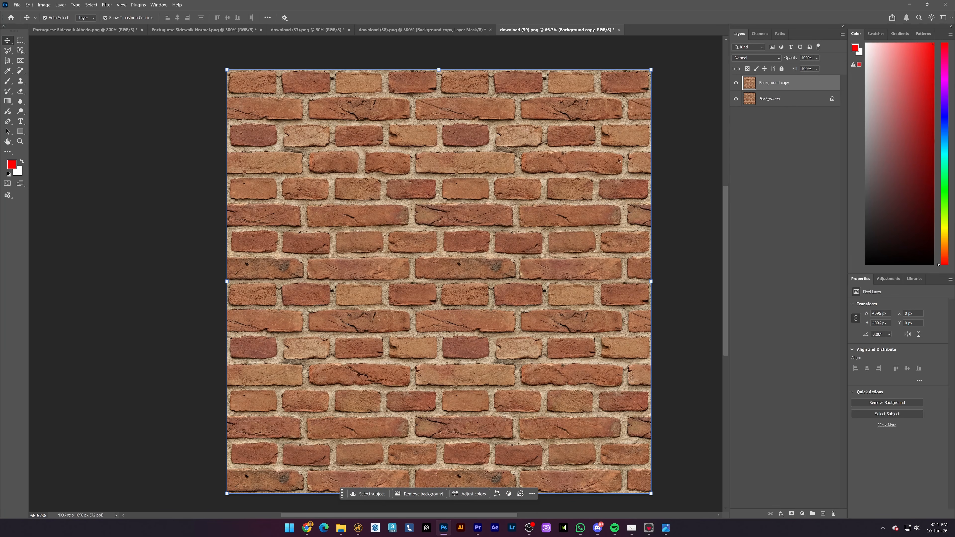
Step: Add a layer mask to the Background copy layer and activate the Brush tool
click(792, 514)
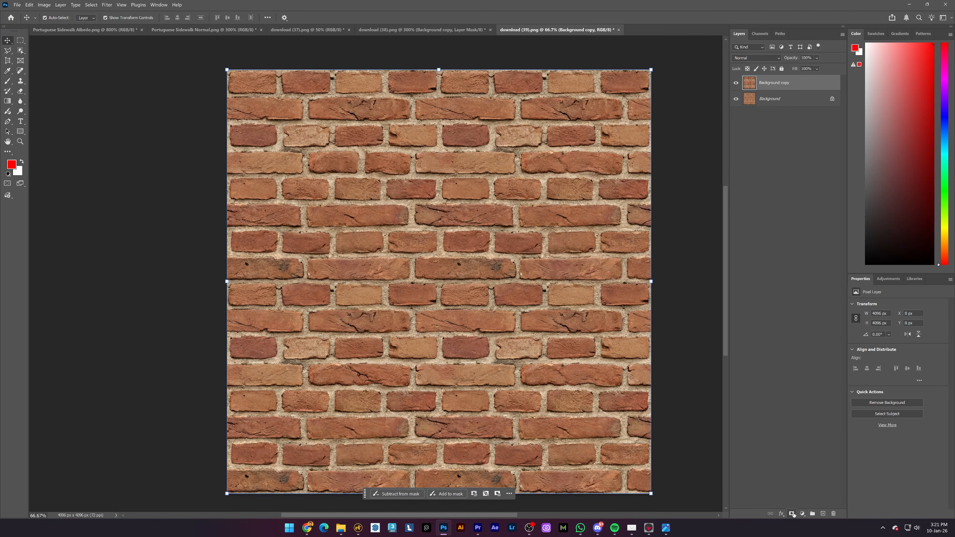
key(b)
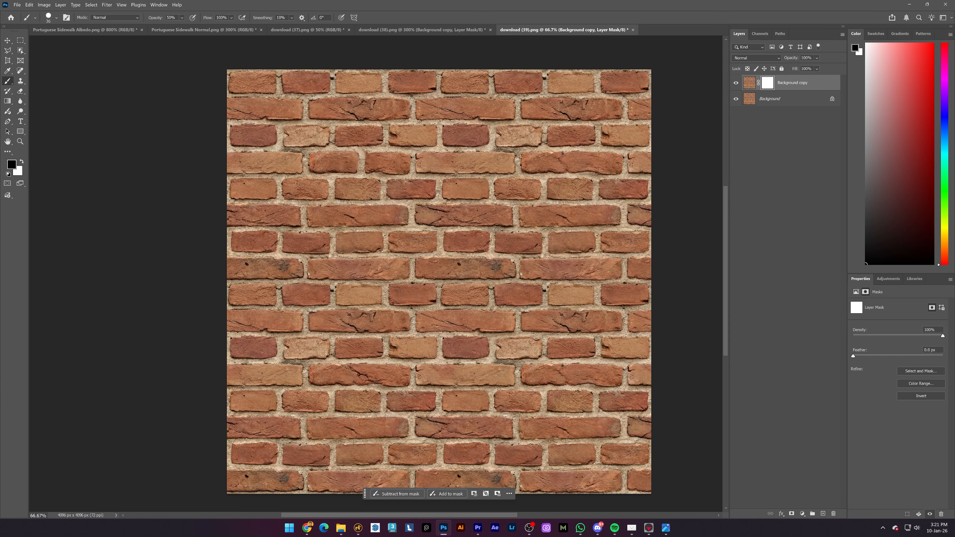
Step: Paint black with the Brush on the Background copy layer's mask along the vertical seam through the middle of the brick texture
right_click(425, 218)
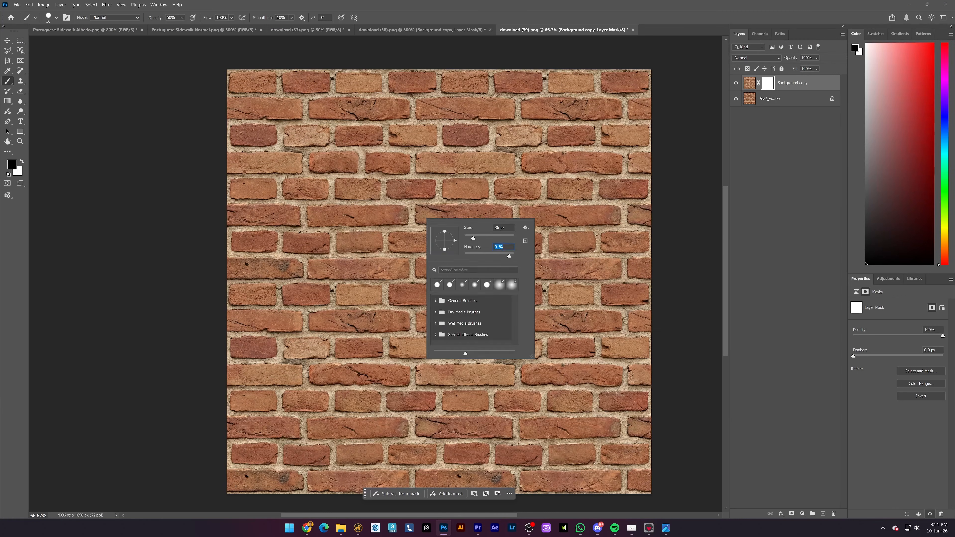
key(Return)
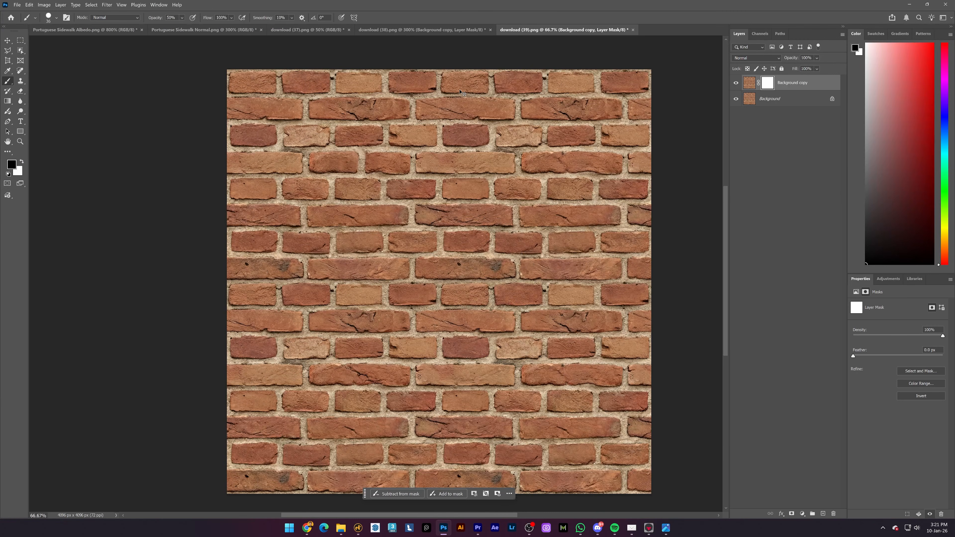
key(ctrl+plus)
key(ctrl+plus)
key(ctrl+plus)
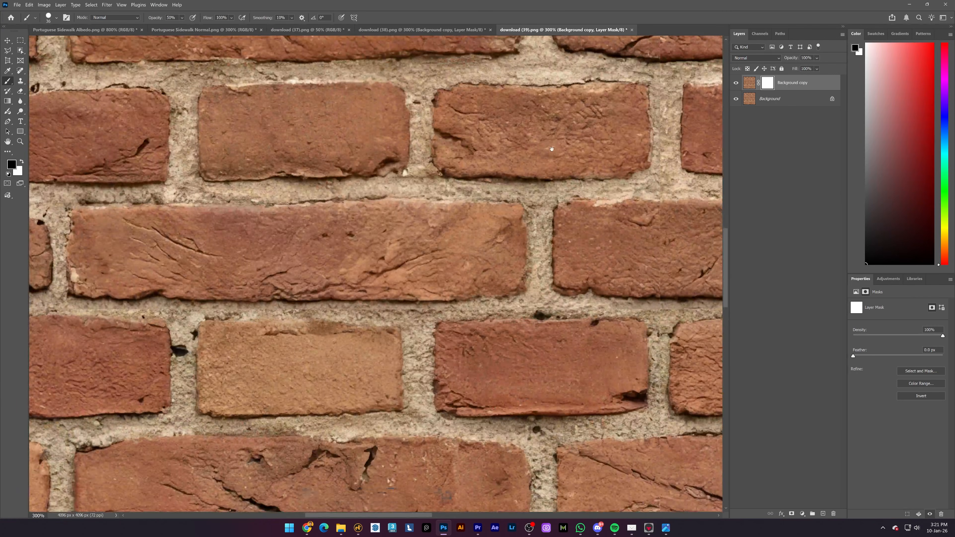
drag(552, 149, 302, 160)
key(ctrl+plus)
drag(439, 316, 415, 301)
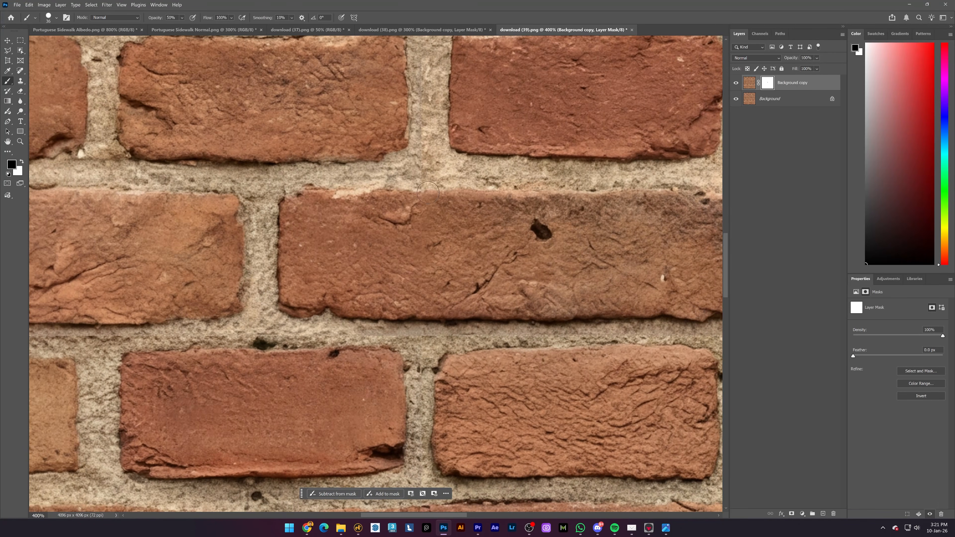
scroll(422, 256, up, 3)
scroll(421, 262, up, 3)
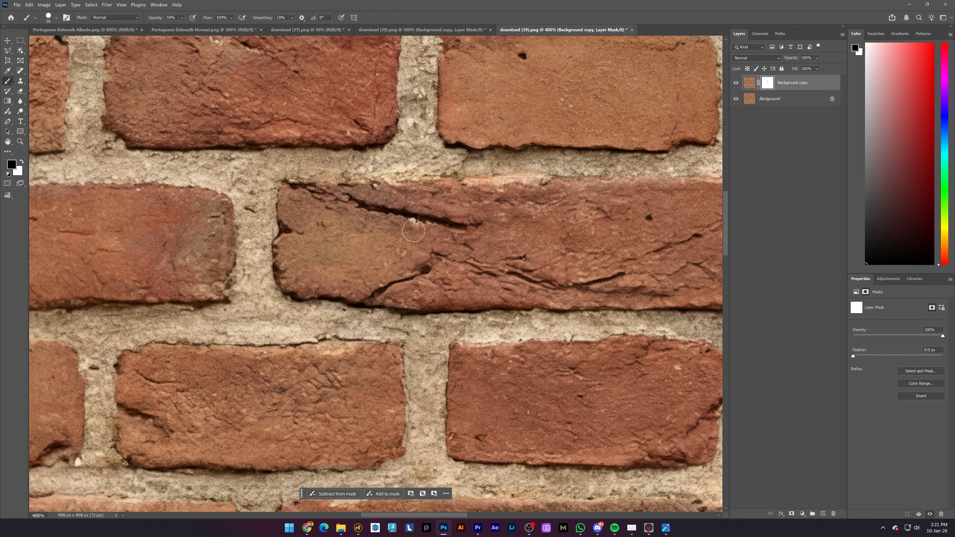
scroll(413, 178, up, 7)
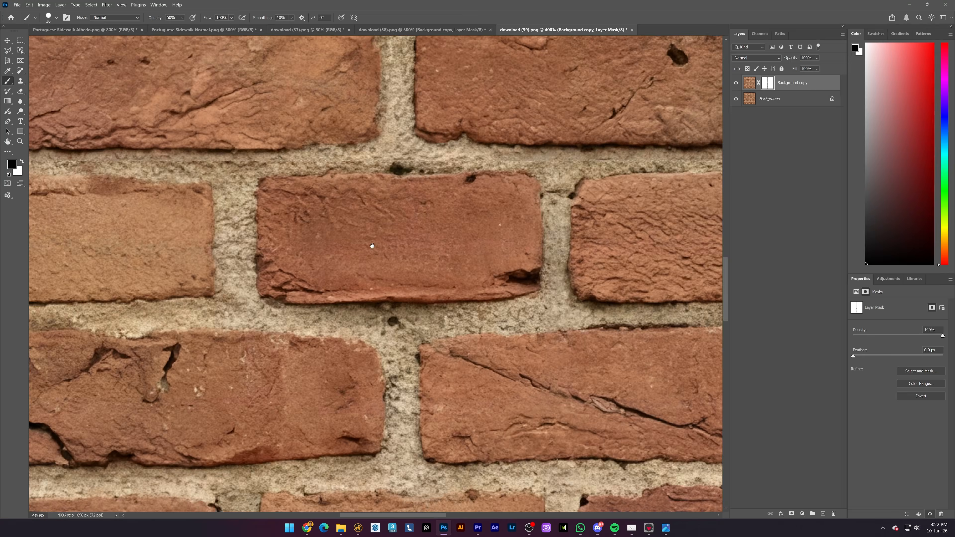
Step: Mask out the horizontal seam across the middle of the Background copy layer with brush strokes on its layer mask
drag(370, 247, 385, 257)
mouse_move(248, 259)
mouse_down()
mouse_move(676, 254)
mouse_move(263, 258)
mouse_up()
drag(265, 259, 551, 265)
mouse_move(57, 261)
mouse_down()
mouse_move(584, 223)
mouse_move(169, 222)
mouse_up()
drag(167, 223, 485, 233)
drag(40, 233, 308, 229)
drag(489, 228, 115, 269)
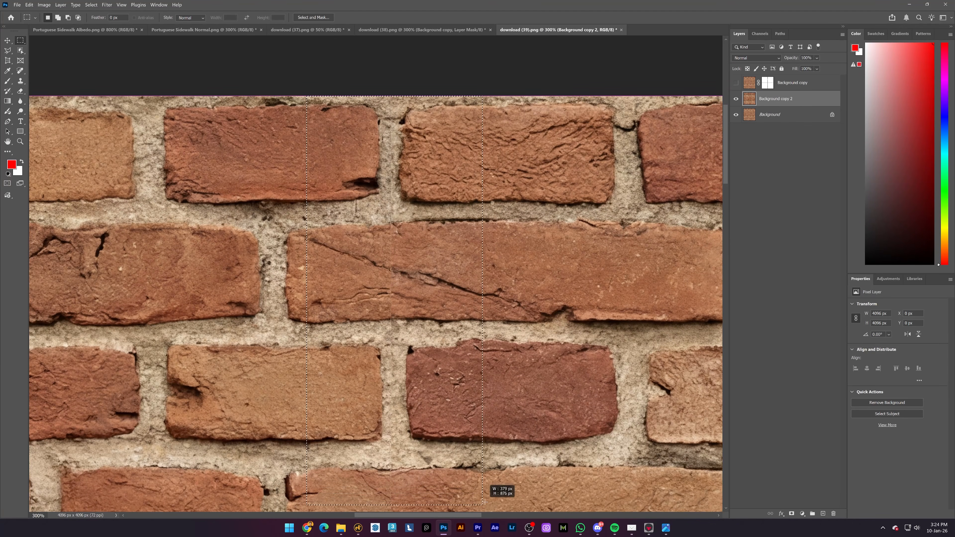
Step: Select a strip about 380 by 869 px at the canvas's upper edge, run Generative Fill without a prompt and choose the third variation
drag(484, 500, 484, 500)
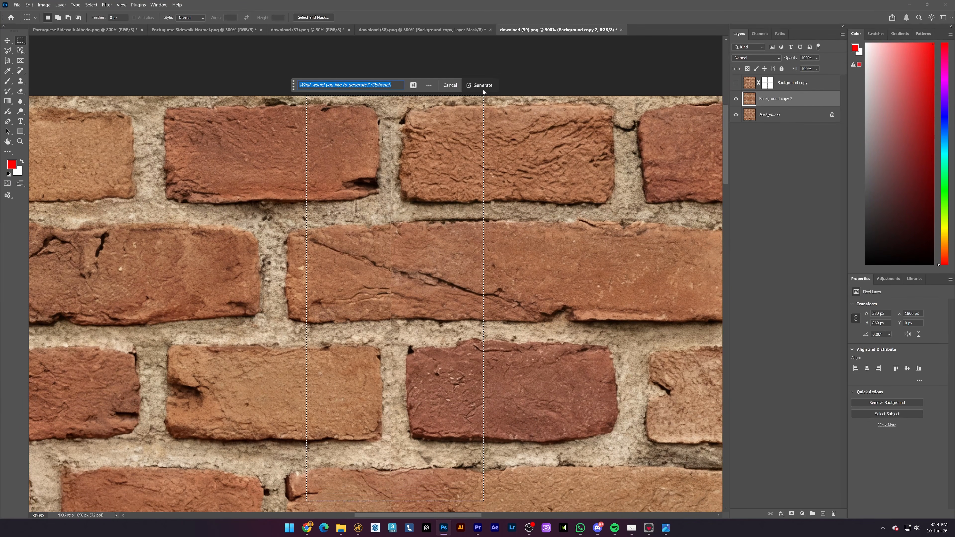
click(482, 86)
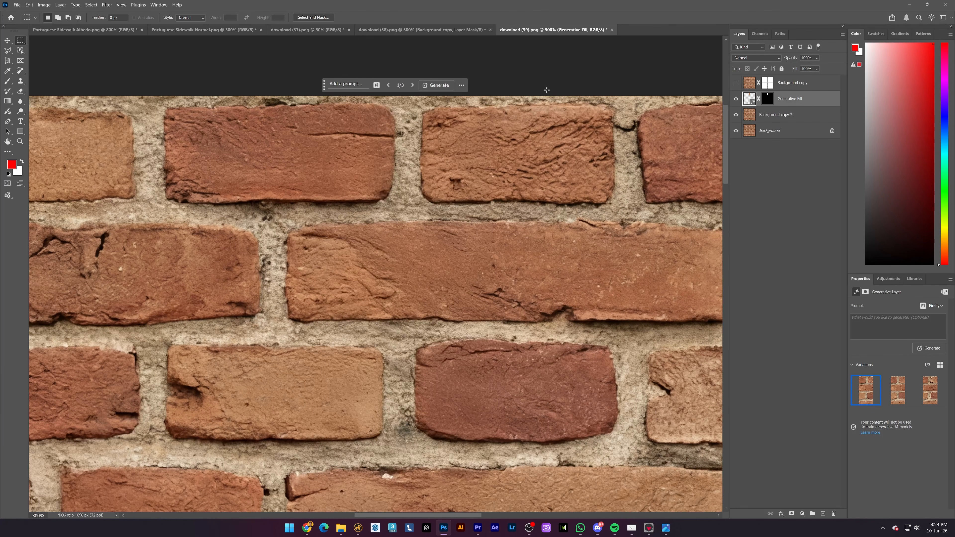
click(412, 86)
click(412, 85)
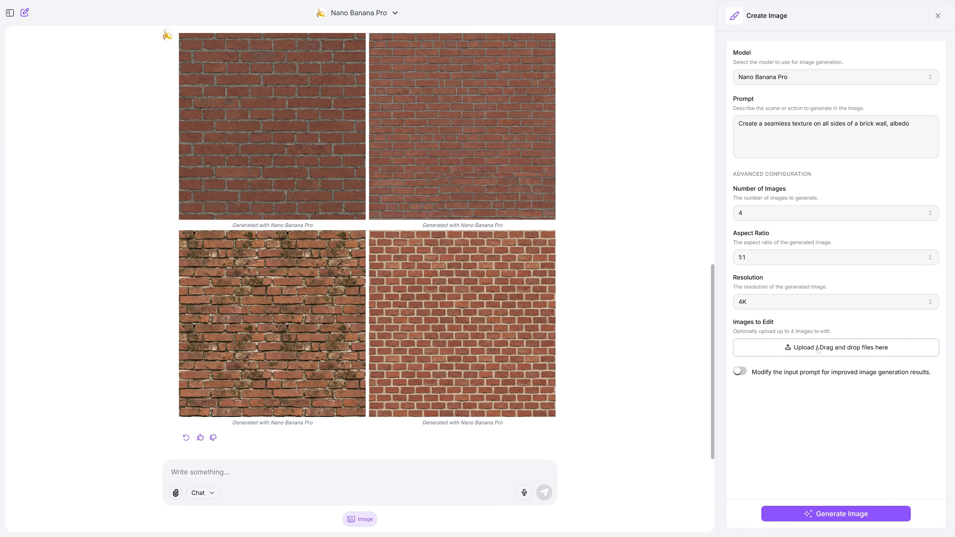
Step: Switch to Abacus.AI, add Brick Wall Albedo.jpg as the image to edit and set the prompt to "Generate a normal map texture"
click(818, 349)
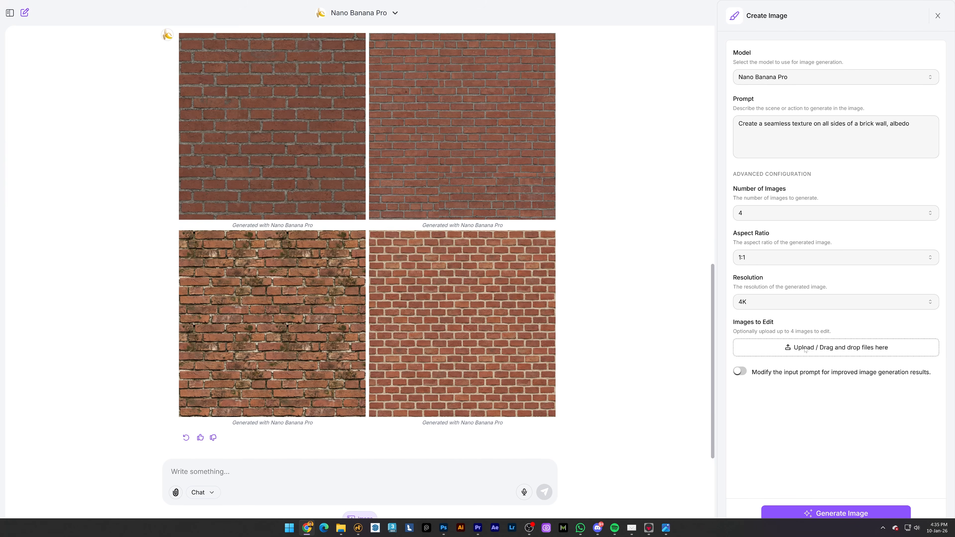
click(408, 256)
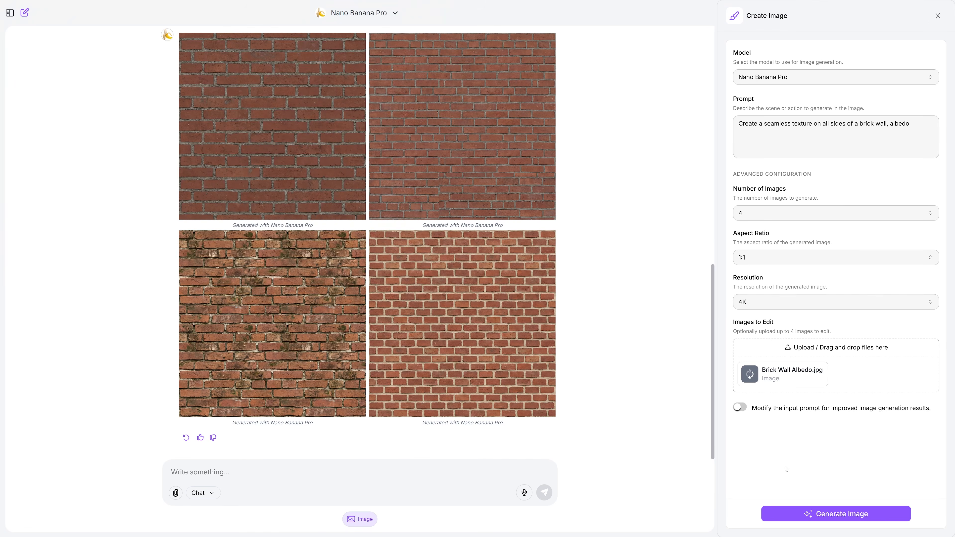
text(Generate a normal map texture)
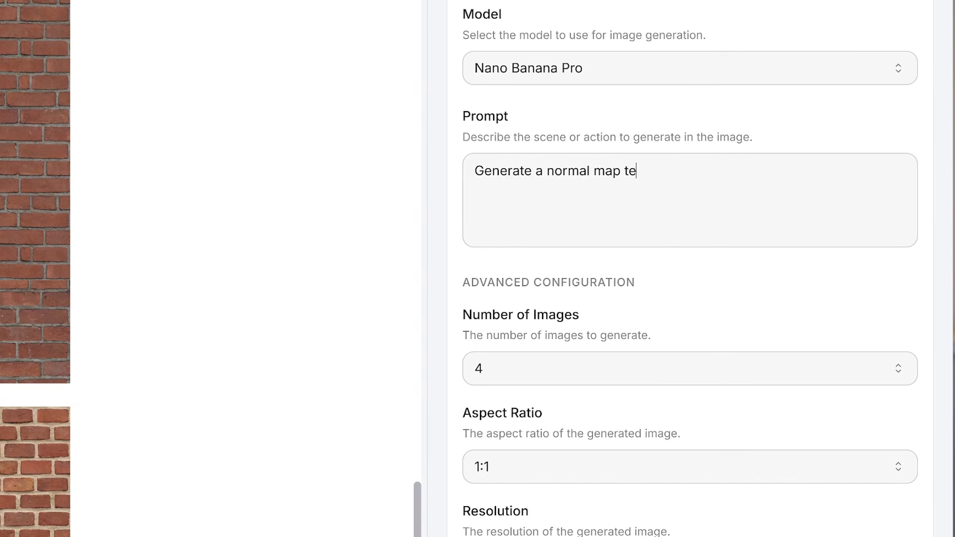
Step: Set the number of images to 2 and generate the normal map textures
scroll(603, 348, down, 4)
click(559, 228)
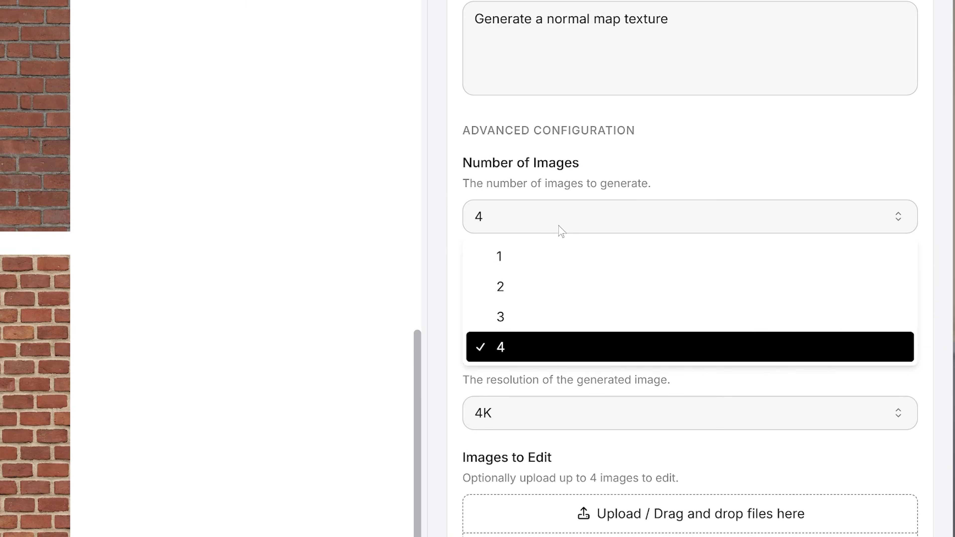
click(514, 285)
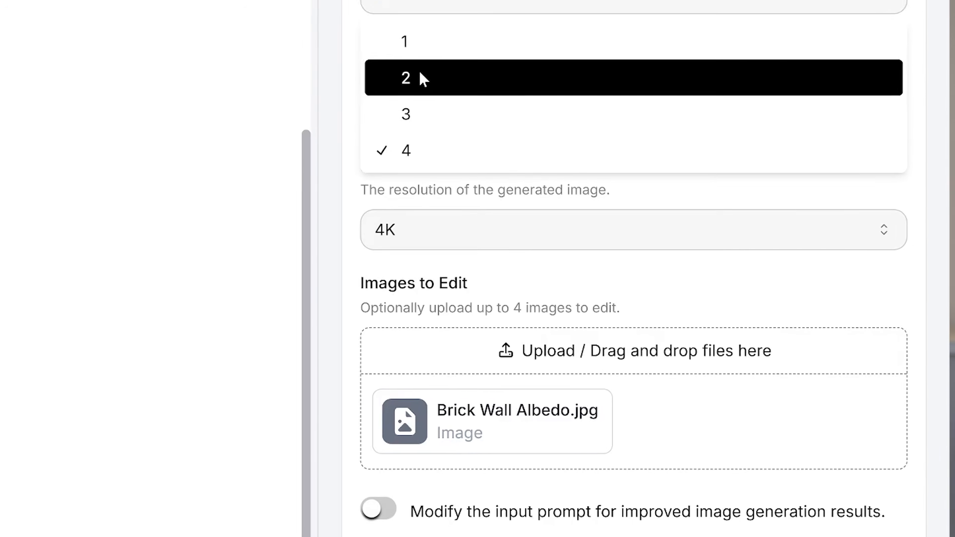
click(380, 58)
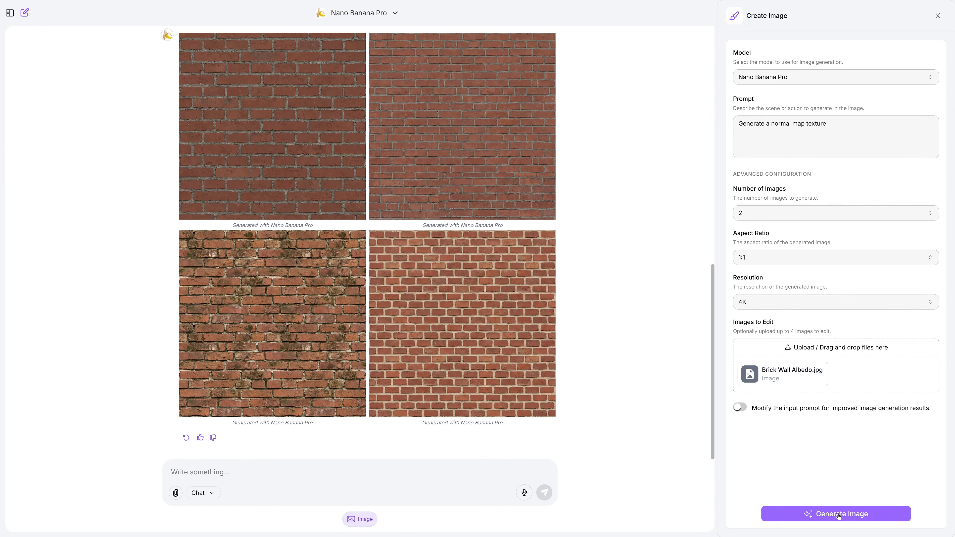
click(838, 514)
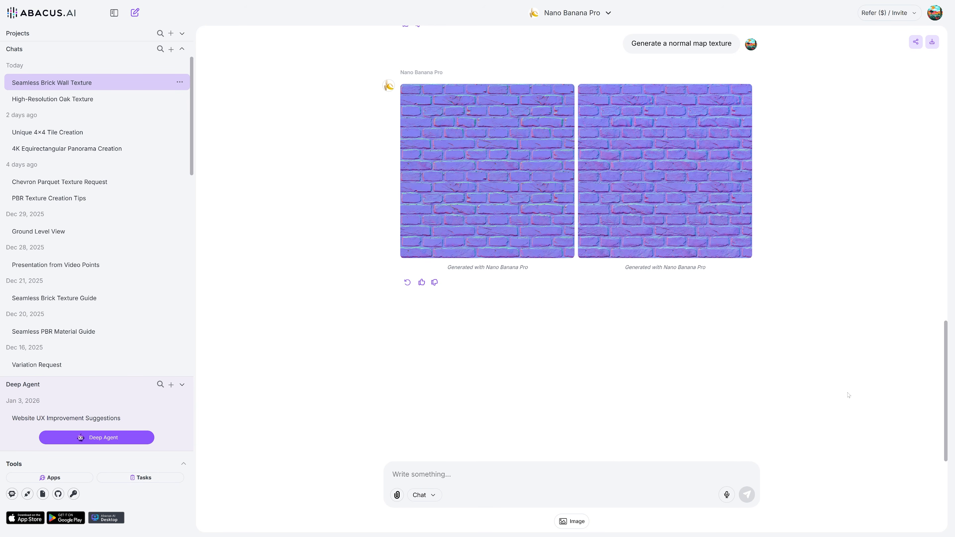
Step: Enlarge both generated normal maps one after the other and compare their brick detail
click(516, 149)
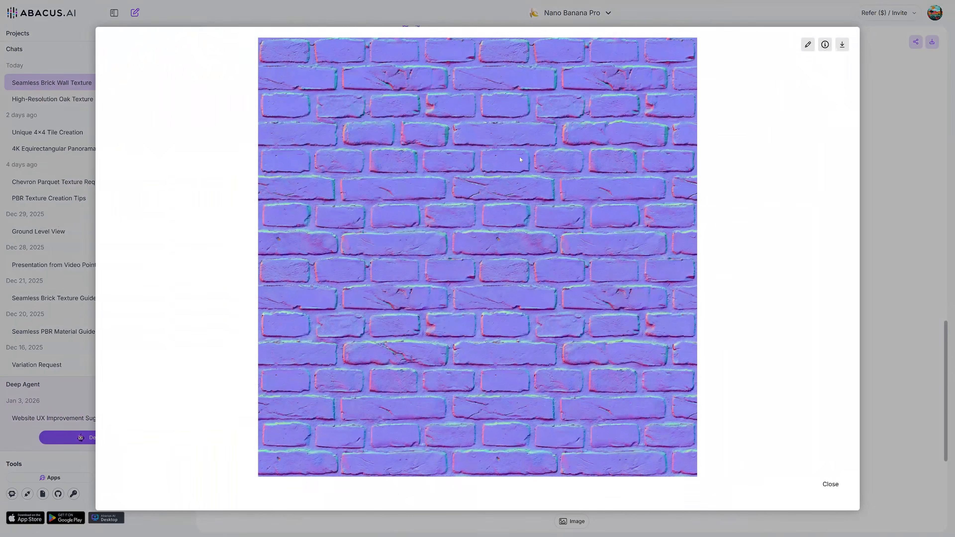
key(Escape)
click(699, 214)
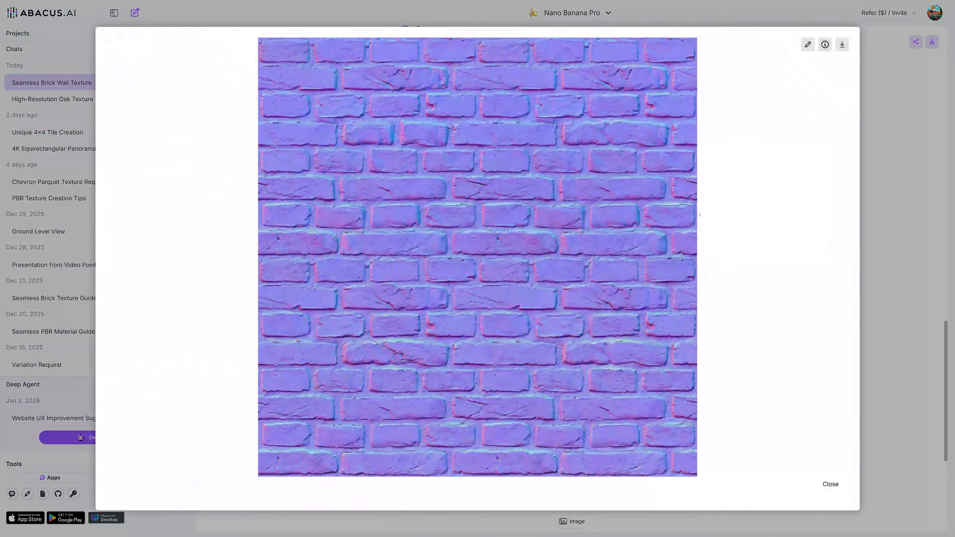
click(894, 150)
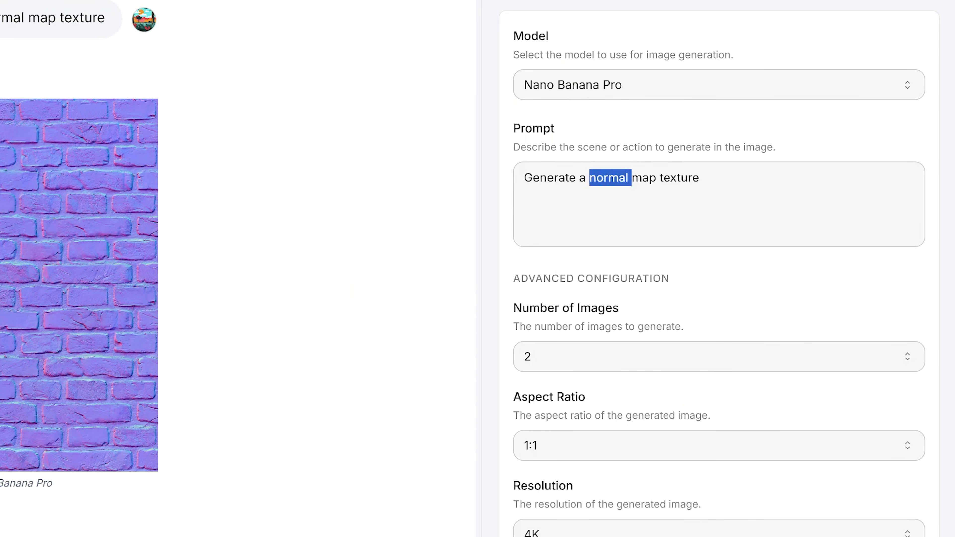
Step: Generate images with the prompt changed to "Generate a roughness map texture" and enlarge the first result
text(roughne)
text(ss)
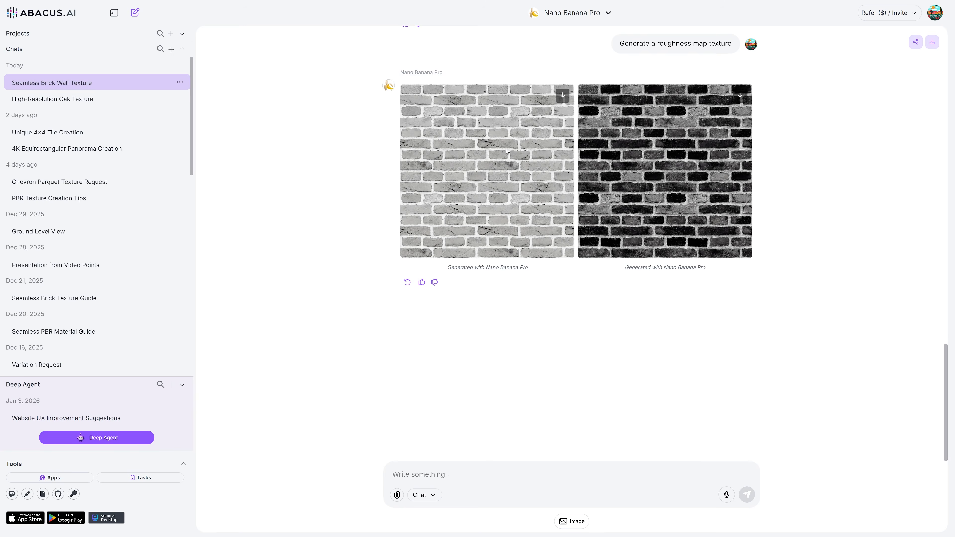
click(505, 150)
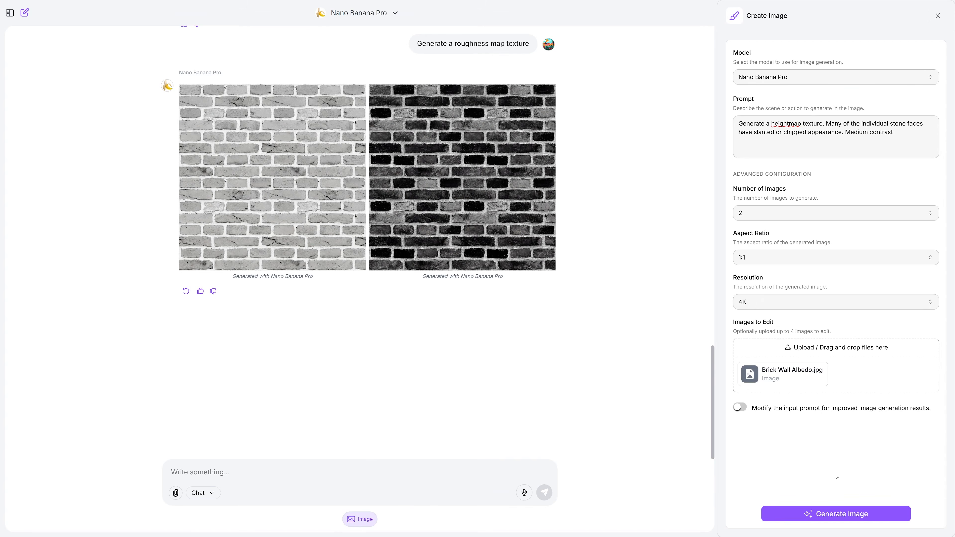
Step: Generate two images from the prompt "Generate a heightmap texture. Many of the individual stone faces have slanted or chipped appearance. Medium contrast"
click(832, 515)
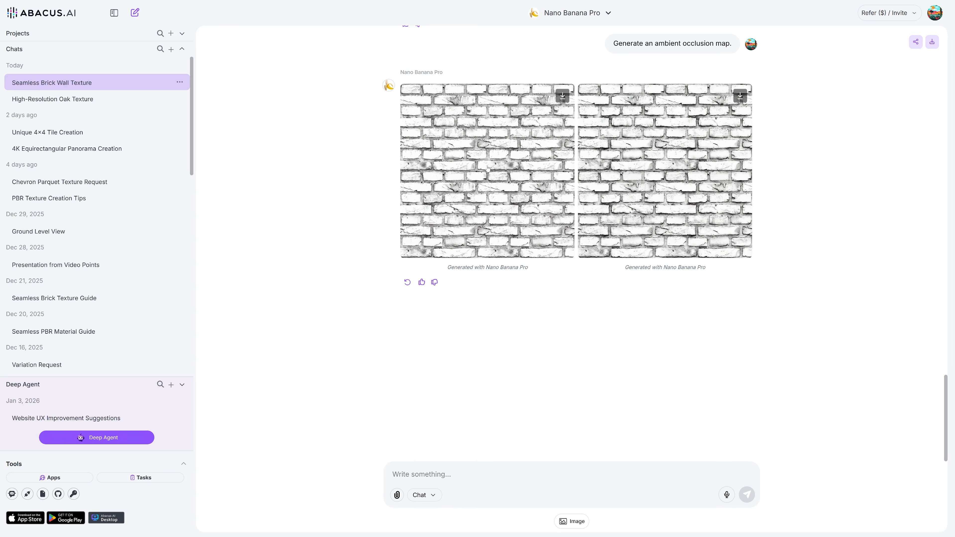
Step: Enlarge both generated ambient occlusion maps one after the other and compare their shading
click(489, 168)
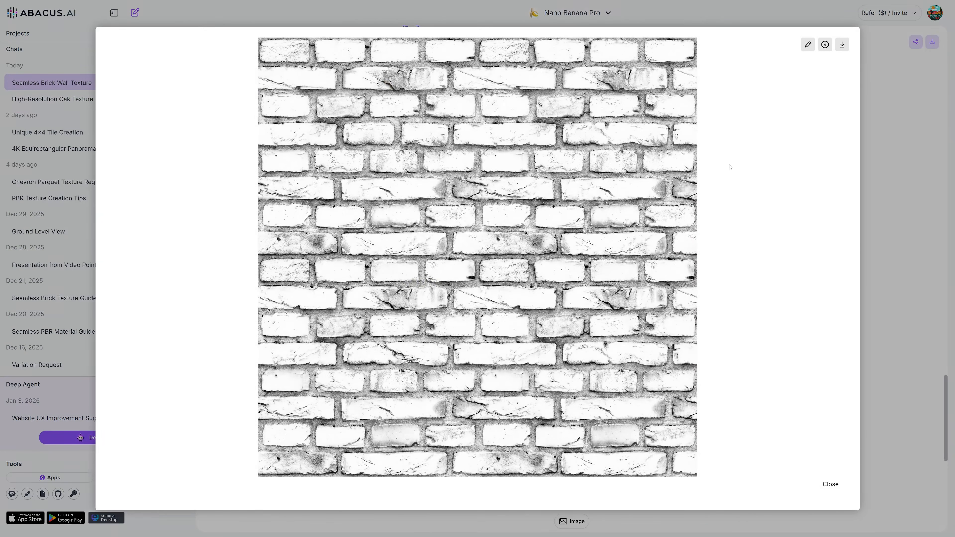
click(907, 147)
click(726, 145)
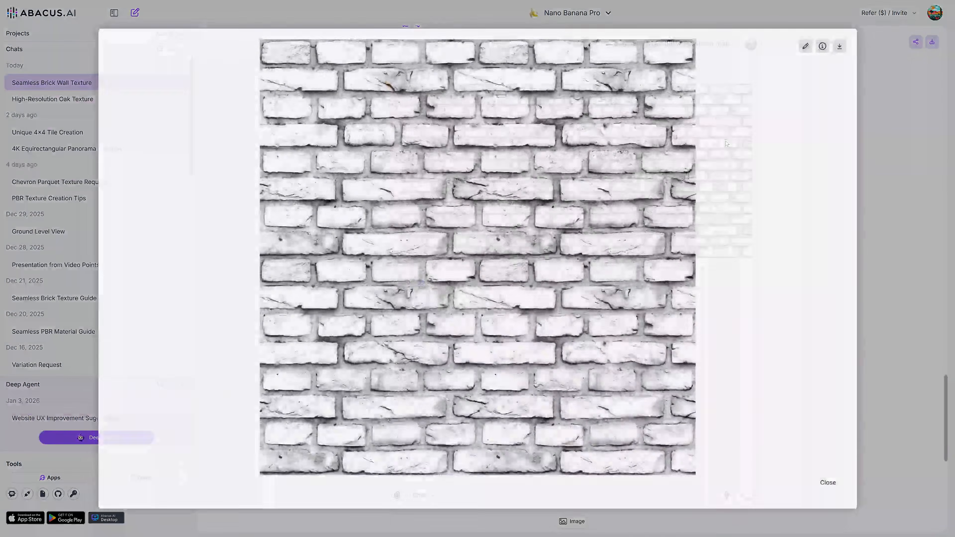
click(915, 152)
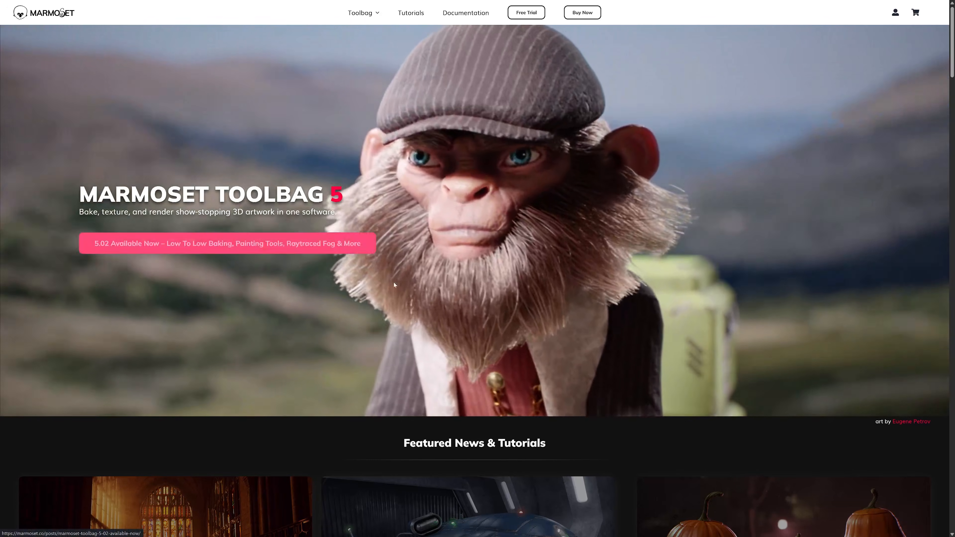
Step: Look through the Marmoset Toolbag 5 homepage and its featured news and tutorials
scroll(626, 295, down, 5)
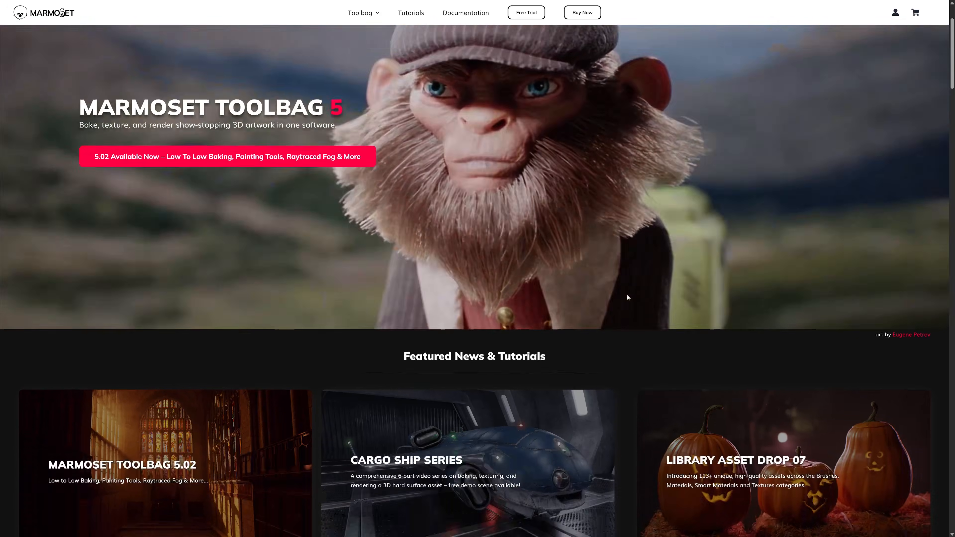
scroll(637, 292, down, 6)
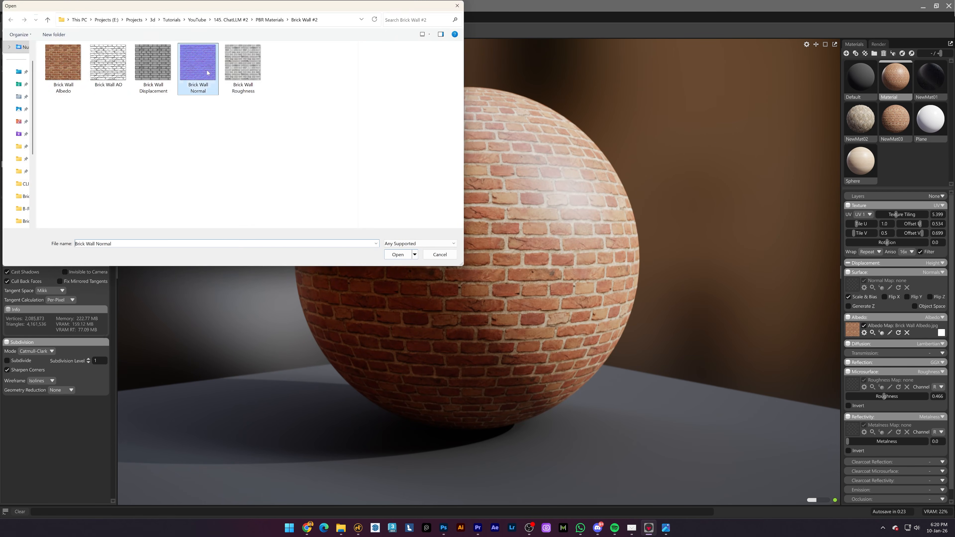
Step: In Marmoset Toolbag, load Brick Wall Normal as the brick material's normal map and Brick Wall Roughness as its roughness map
double_click(207, 73)
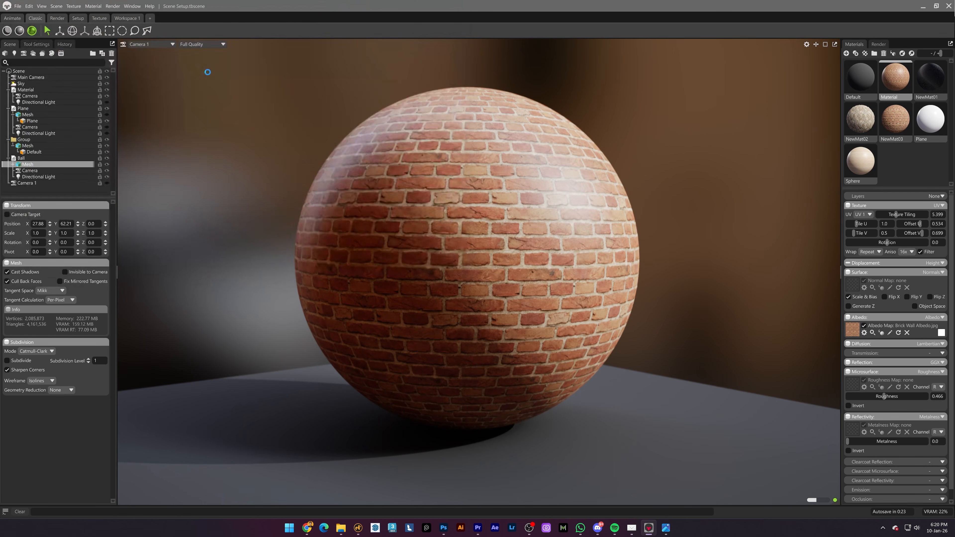
click(851, 383)
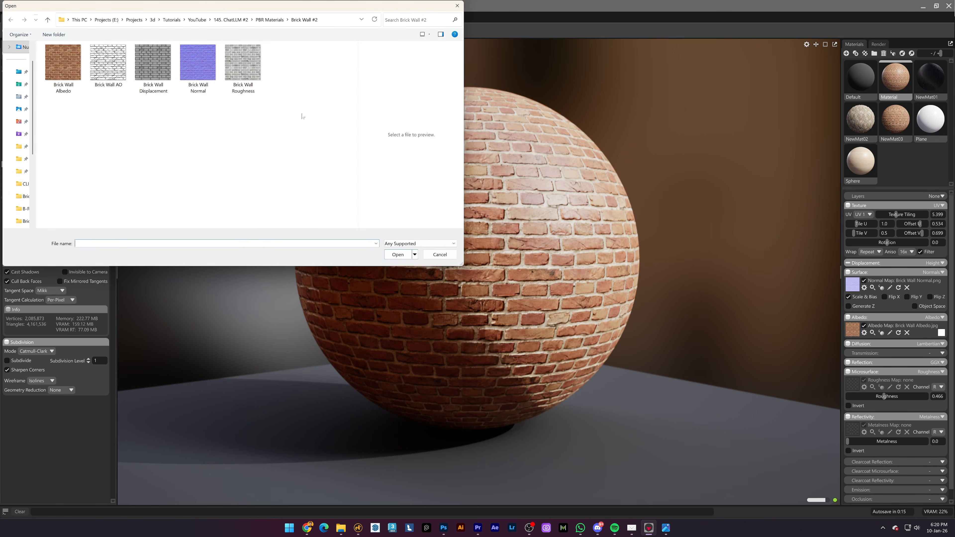
double_click(251, 64)
Step: Enable Height displacement on the brick material, load Brick Wall Displacement as its map and set the scale to about 0.024
click(848, 262)
click(852, 275)
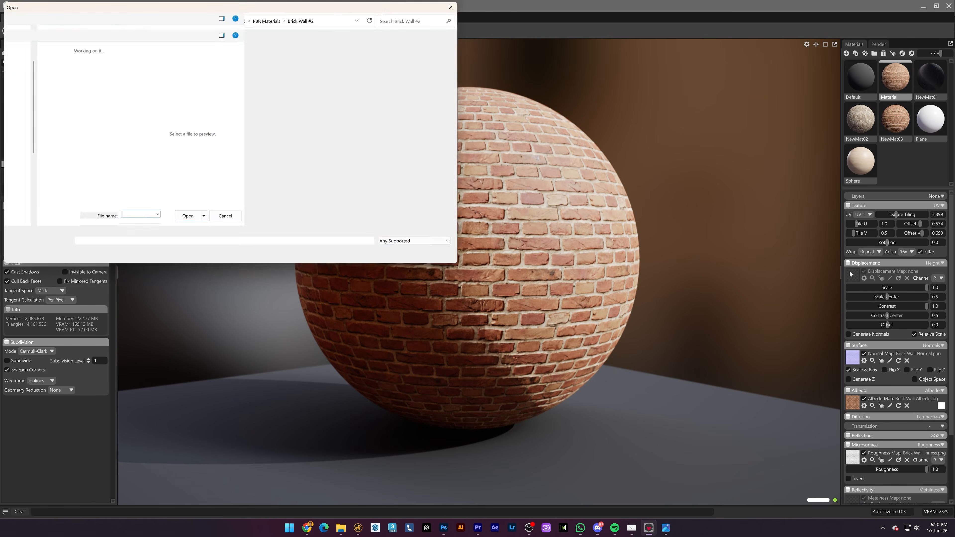
double_click(169, 67)
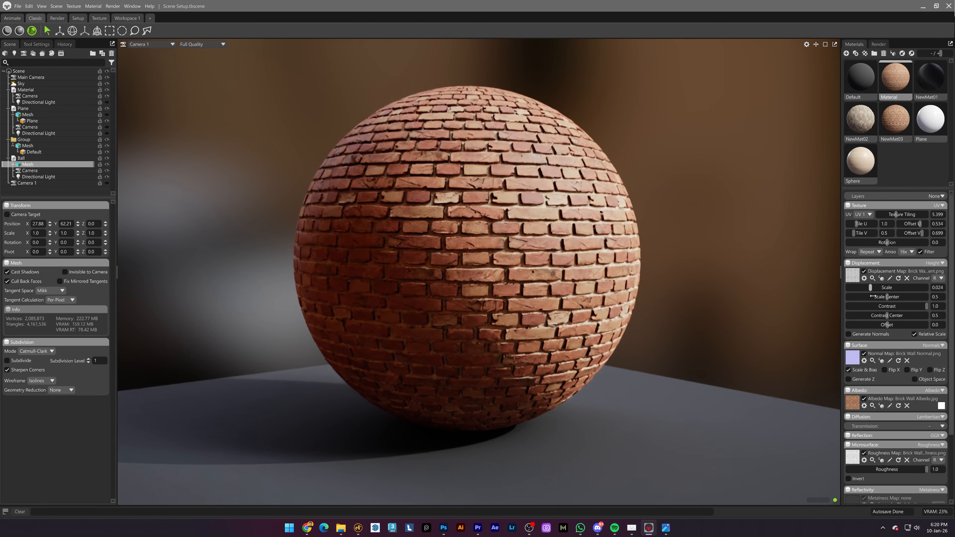
drag(881, 288, 872, 296)
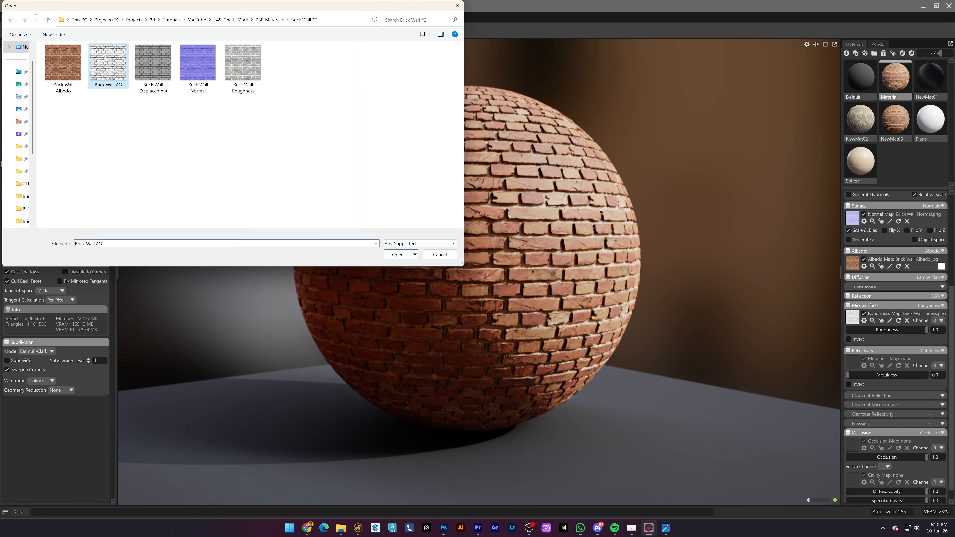
Step: Load Brick Wall AO as the brick material's occlusion map and inspect the textured sphere
double_click(106, 60)
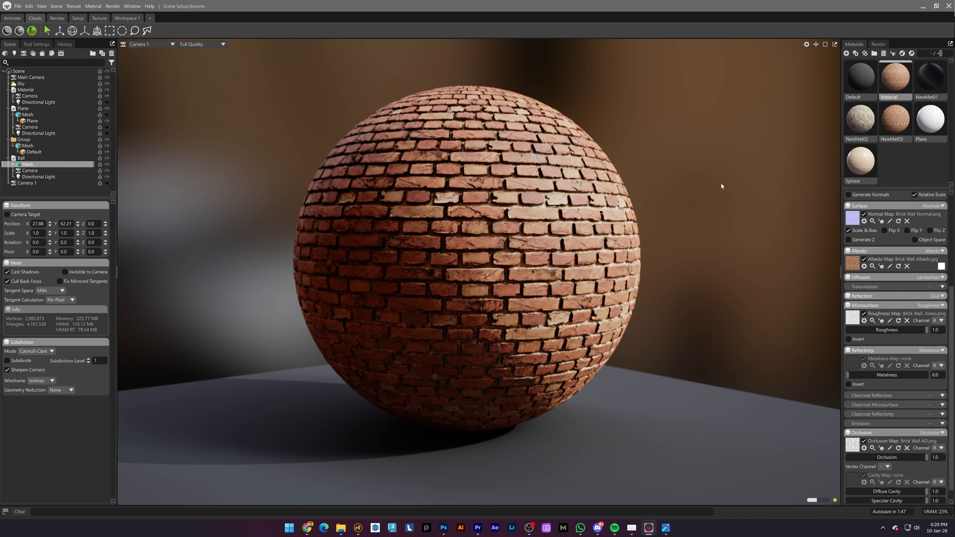
drag(706, 236, 757, 271)
scroll(684, 252, up, 3)
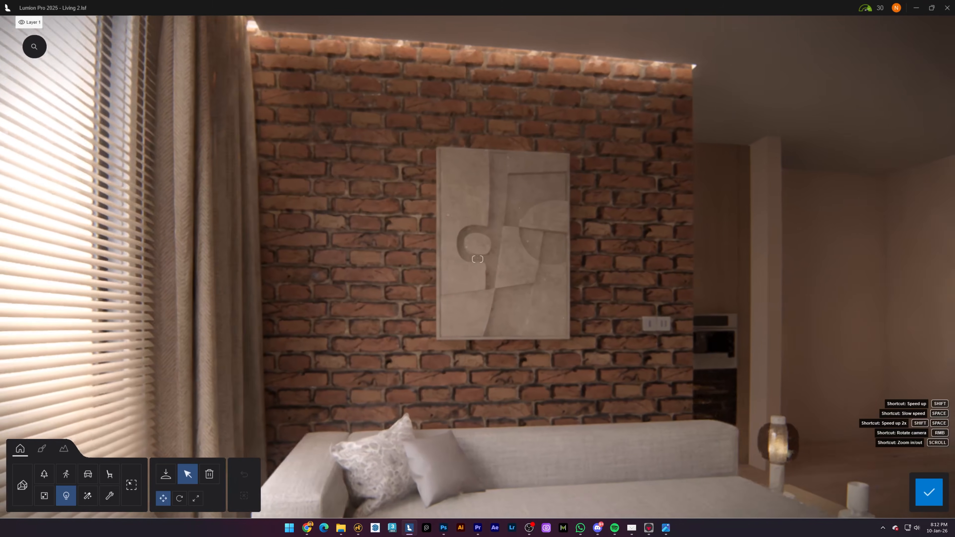
Step: Switch to Lumion and view the brick wall behind the sofa in the living room scene
key(d)
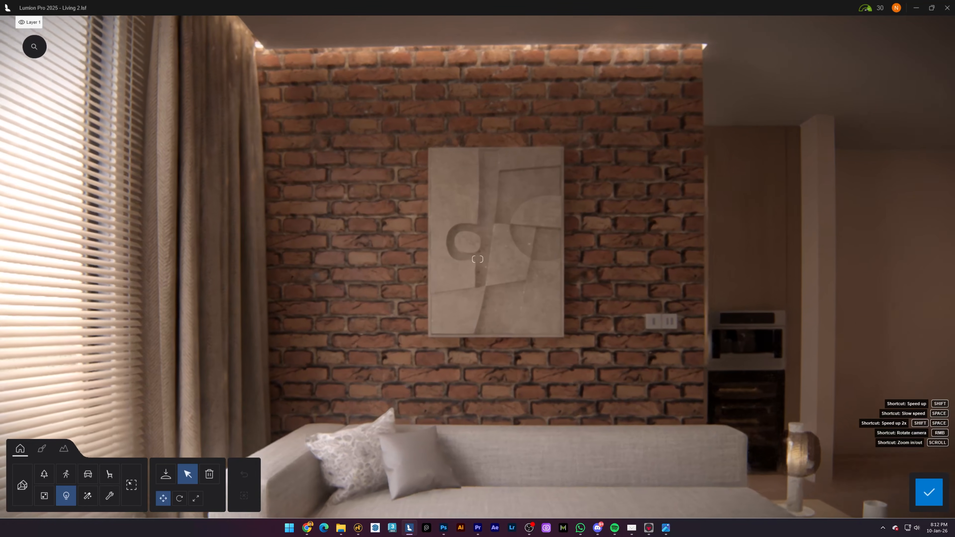